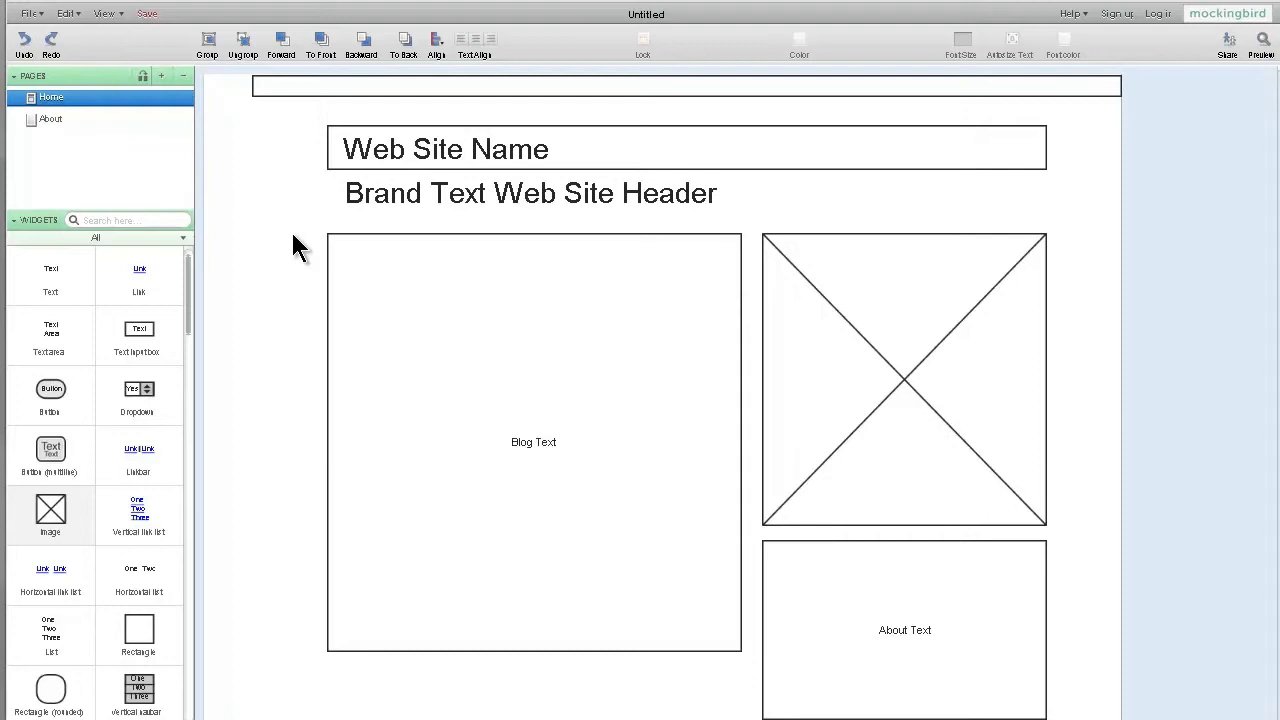
Step: Examine the Home page wireframe's header area, including the Web Site Name box and Brand Text header, and the Blog Text box
left_click(431, 199)
left_click(287, 215)
left_click(950, 152)
left_click(727, 148)
left_click(376, 156)
left_click(582, 142)
left_click(486, 153)
left_click(497, 192)
left_click(380, 277)
left_click(300, 292)
scroll(400, 312, "down", 2)
left_click(490, 318)
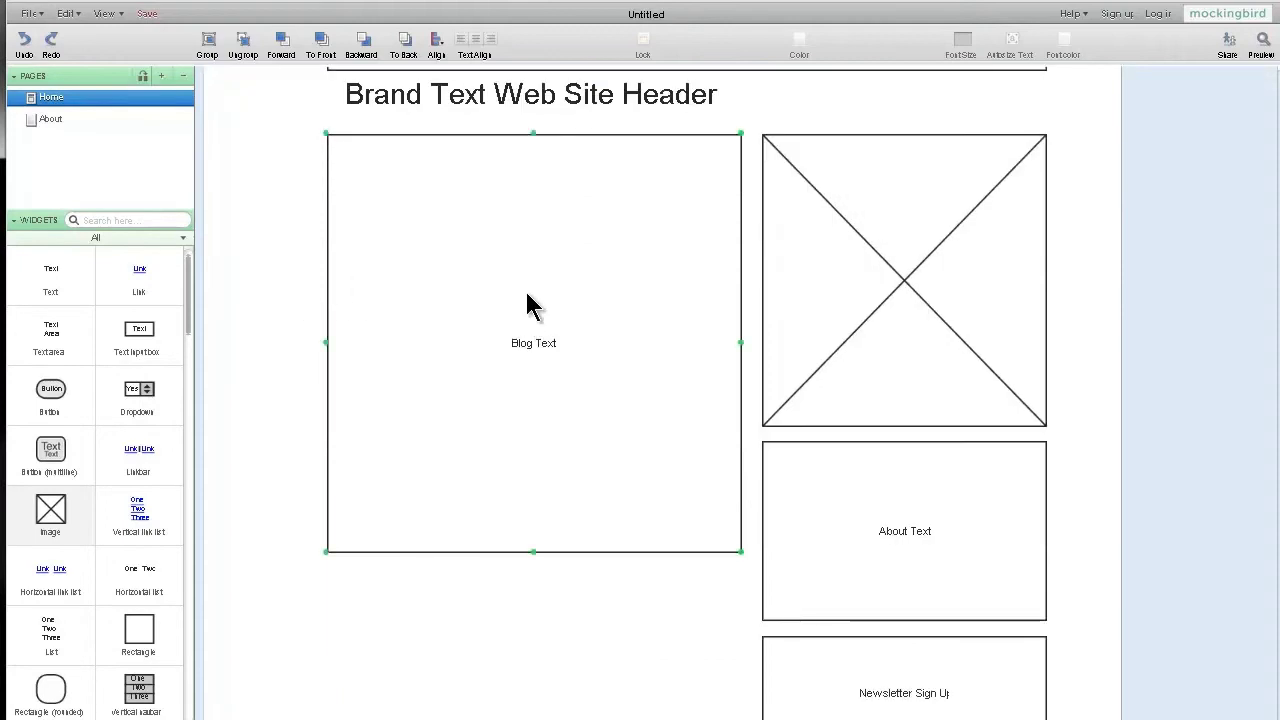
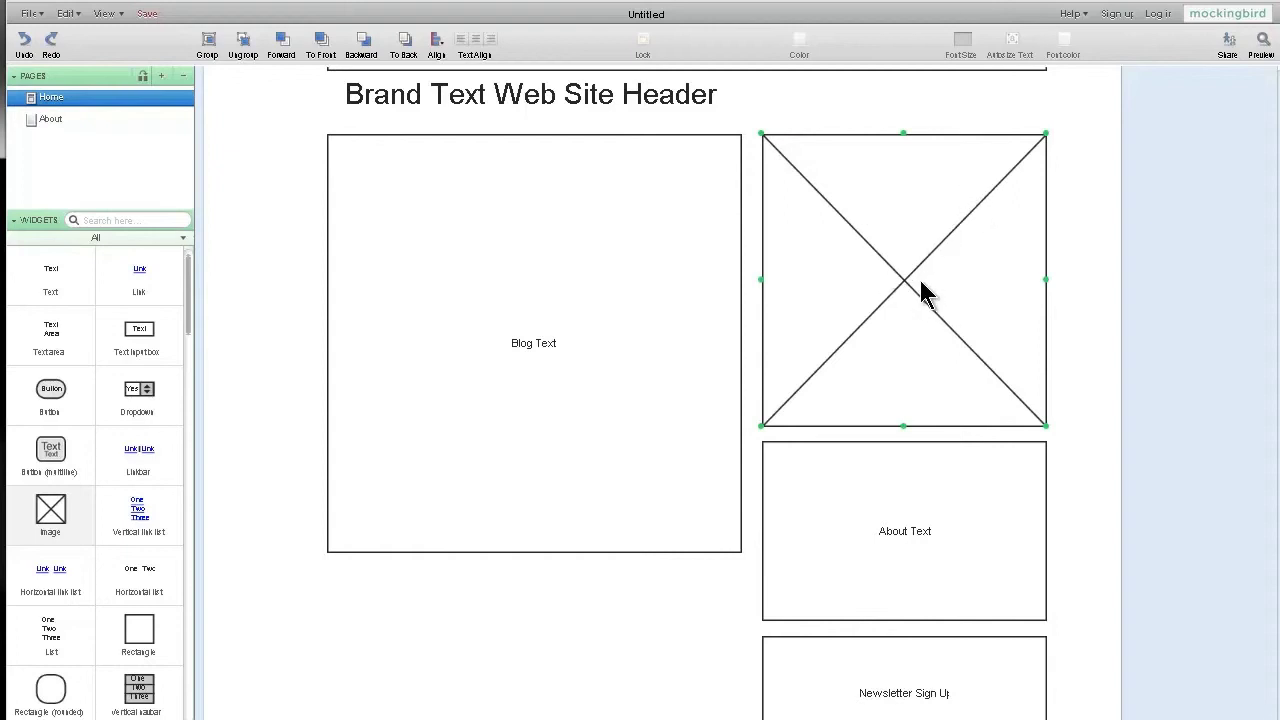
Step: Examine the wireframe's image placeholder, About Text and Newsletter Sign Up boxes, and the footer area
scroll(922, 290, "up", 1)
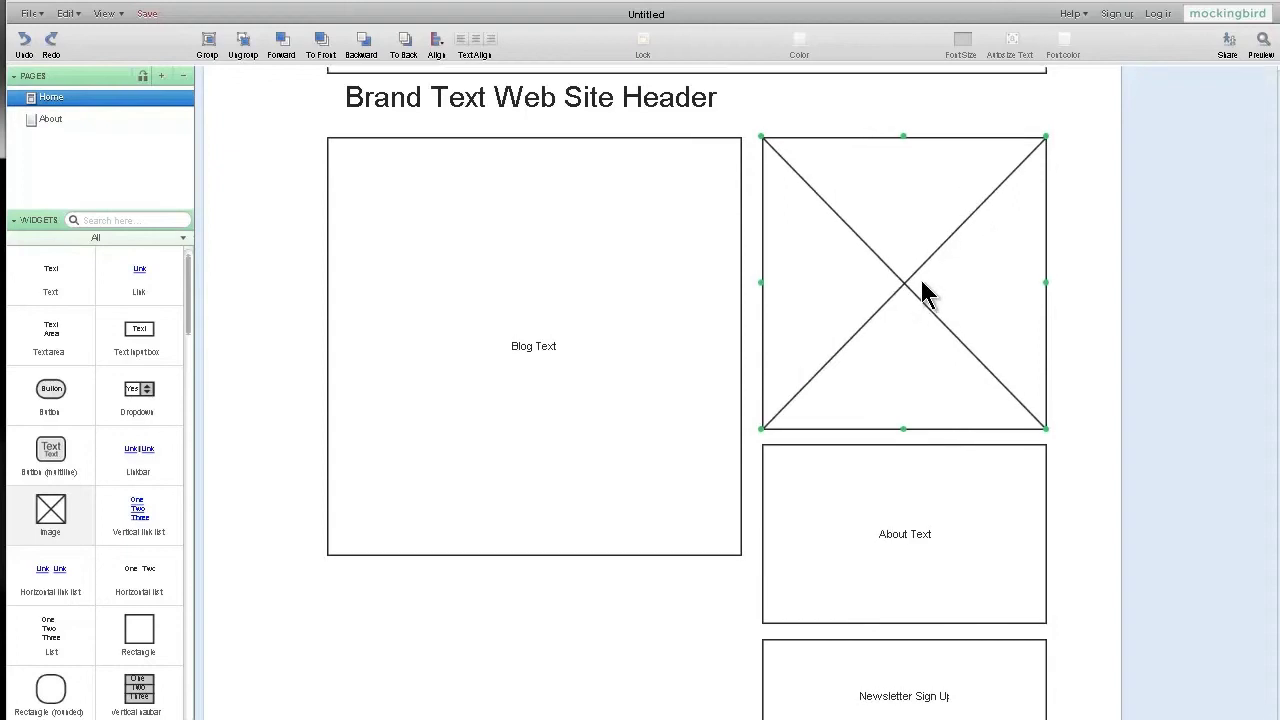
left_click(1058, 287)
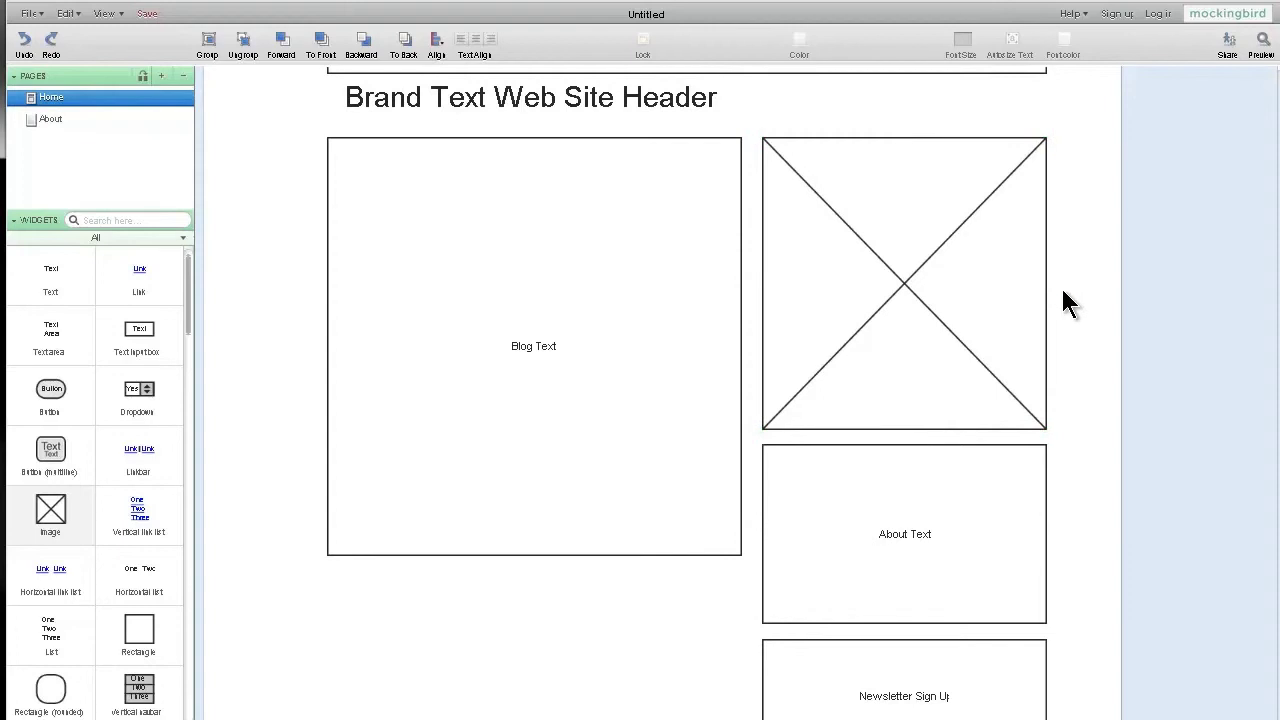
scroll(1064, 300, "down", 2)
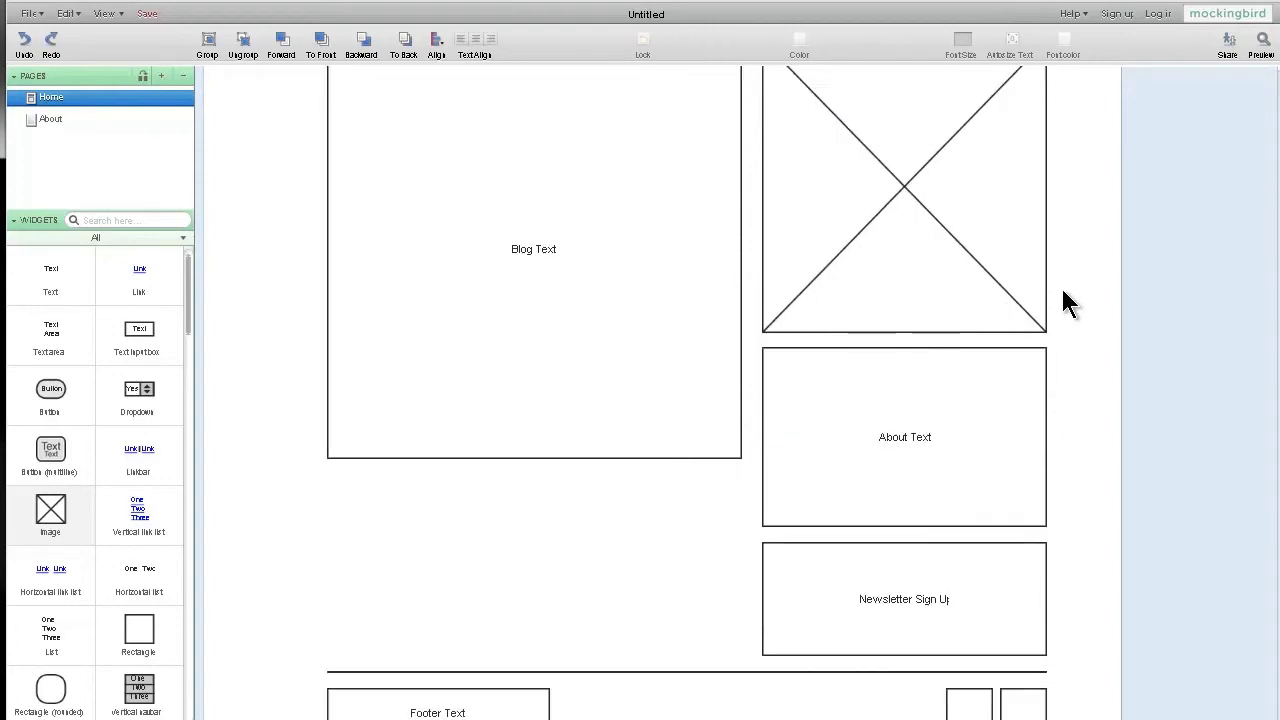
left_click(1020, 268)
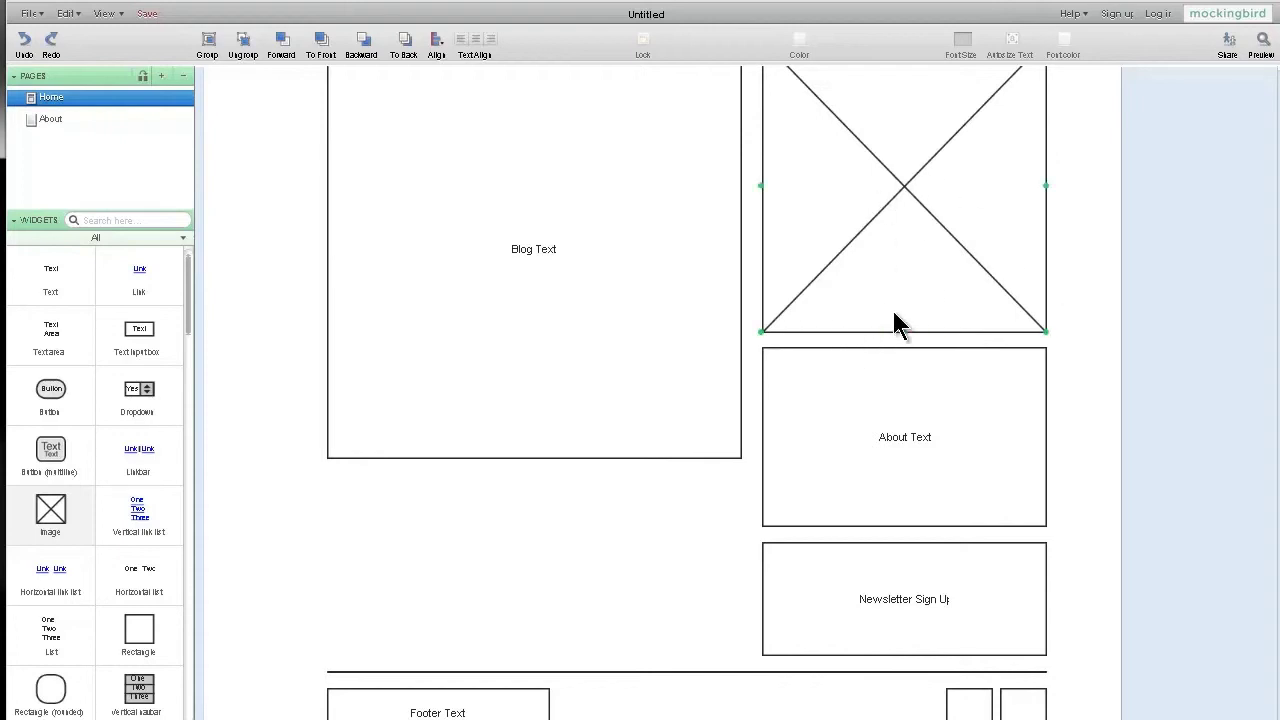
left_click(1008, 380)
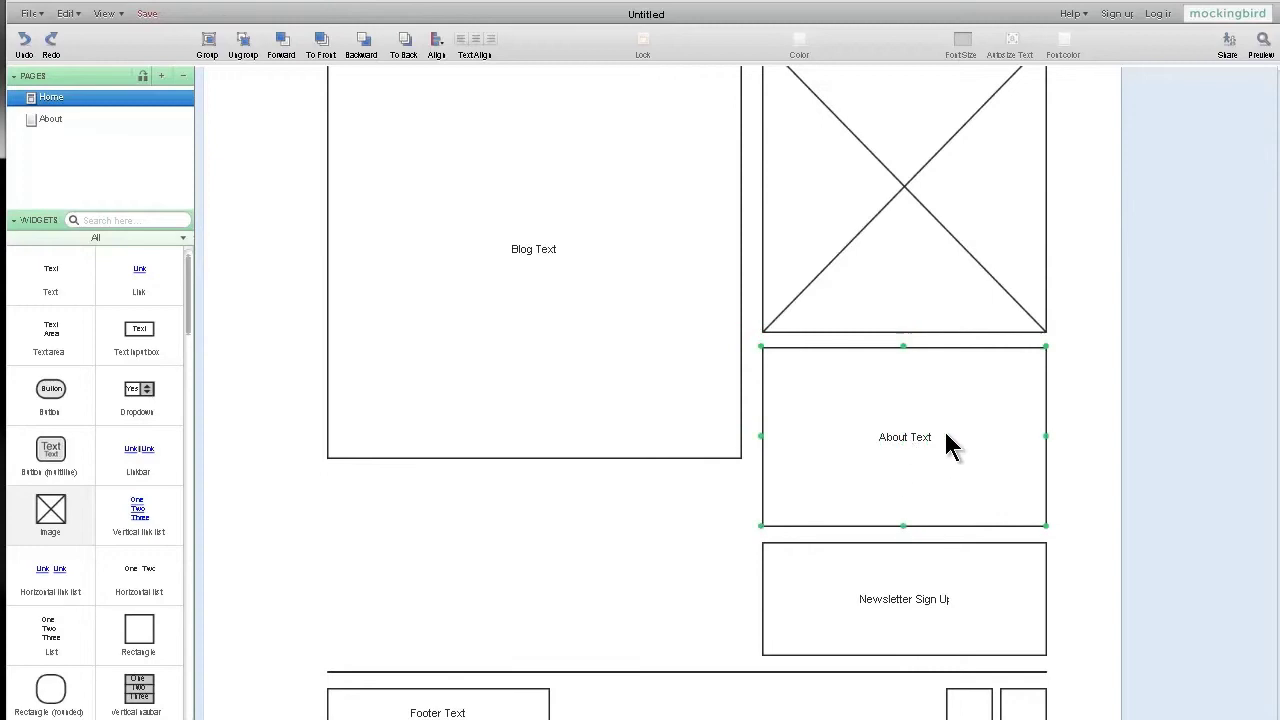
left_click(904, 436)
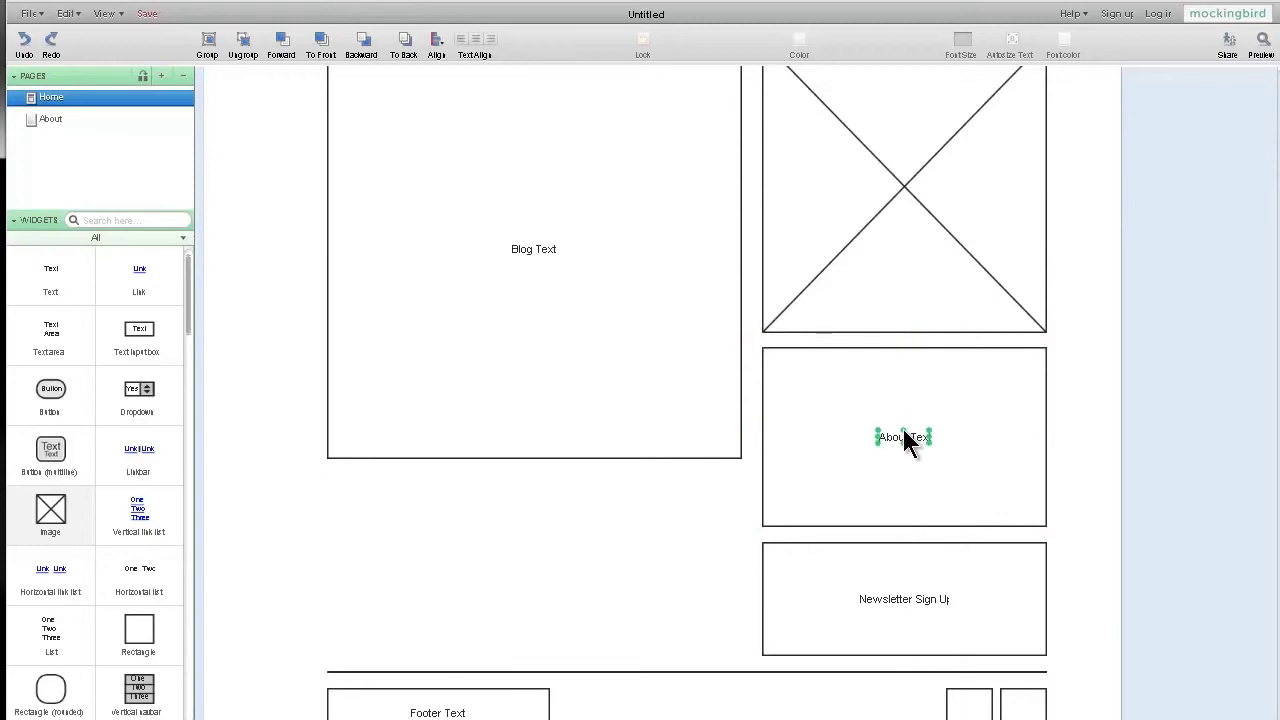
left_click(861, 598)
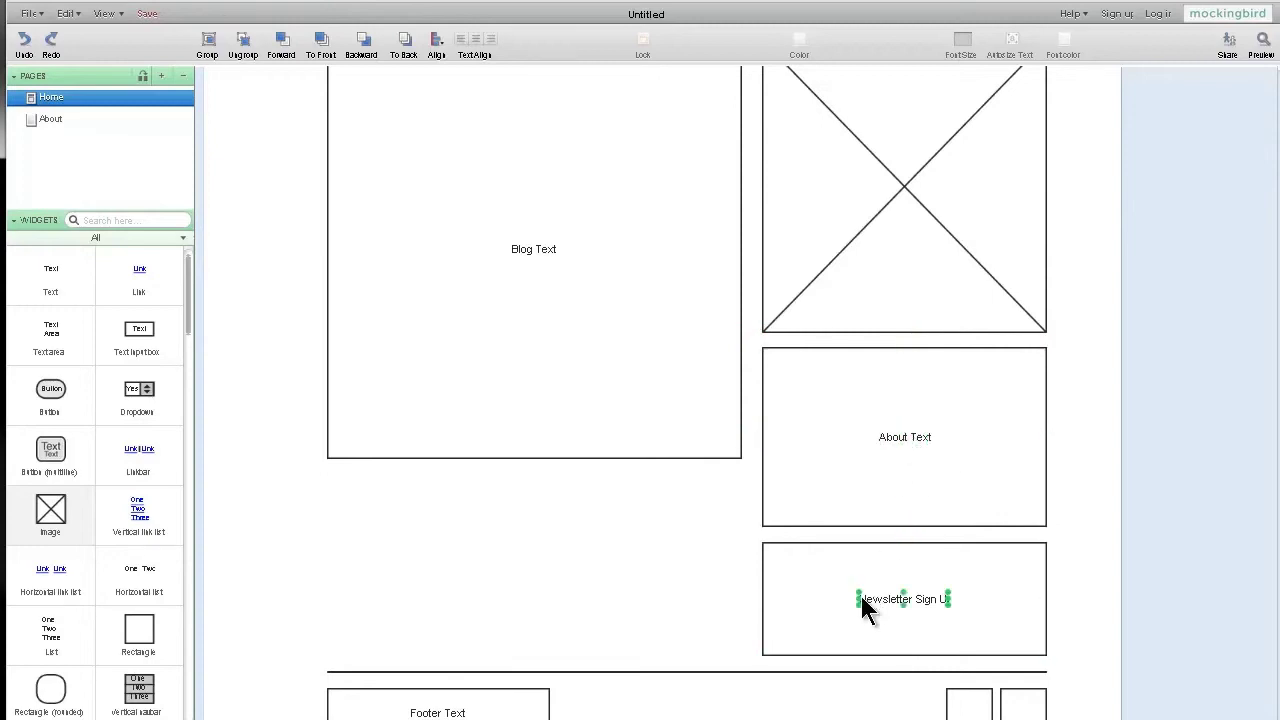
left_click(950, 606)
left_click(951, 606)
left_click(894, 595)
left_click(478, 649)
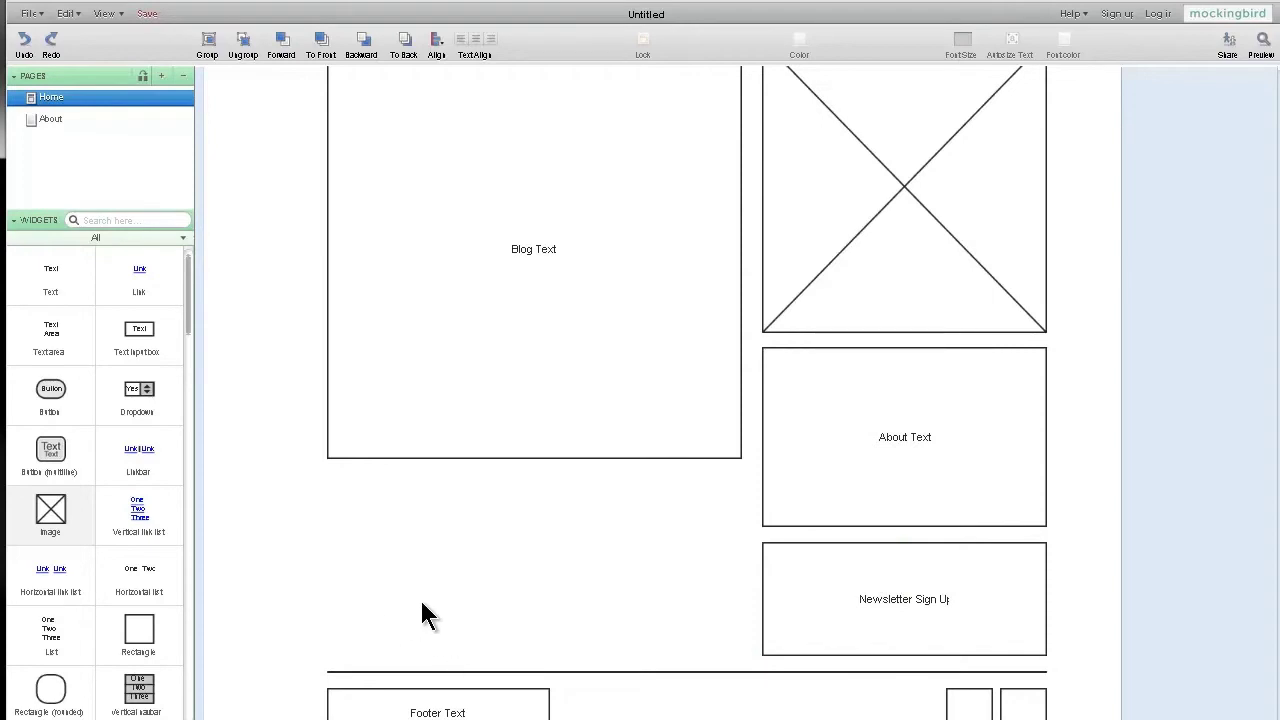
scroll(435, 605, "down", 1)
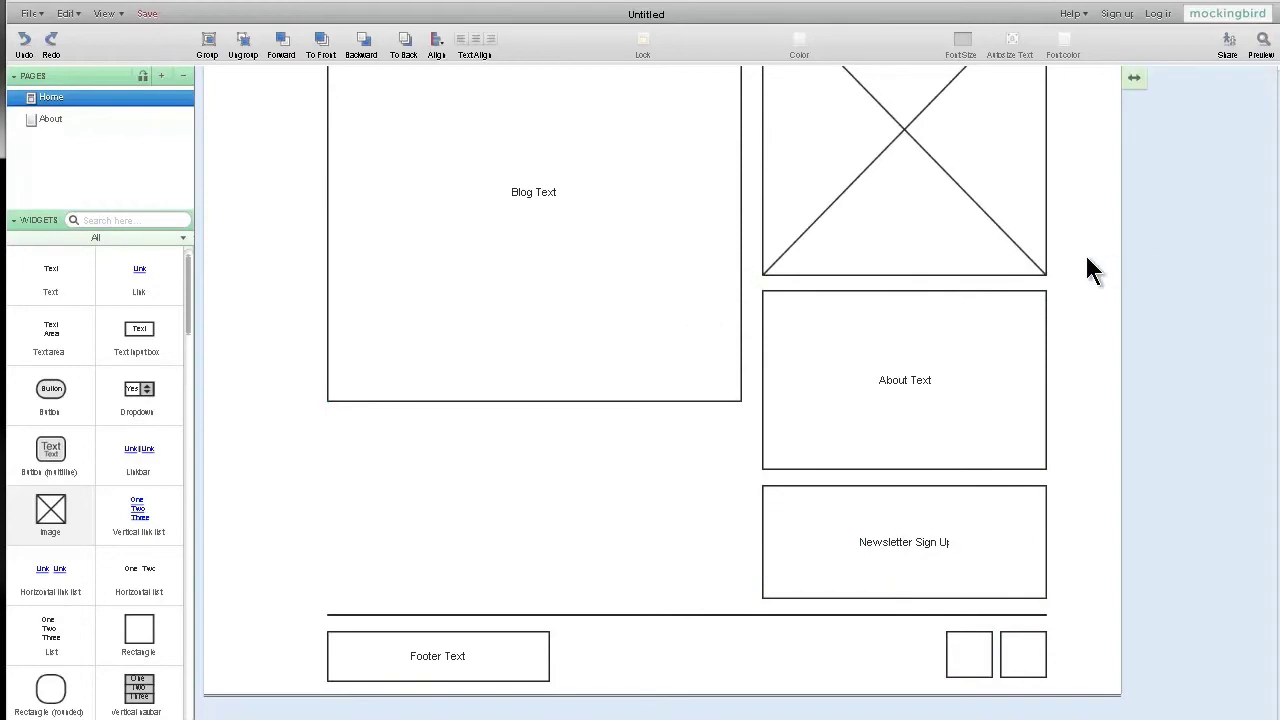
scroll(1086, 258, "up", 5)
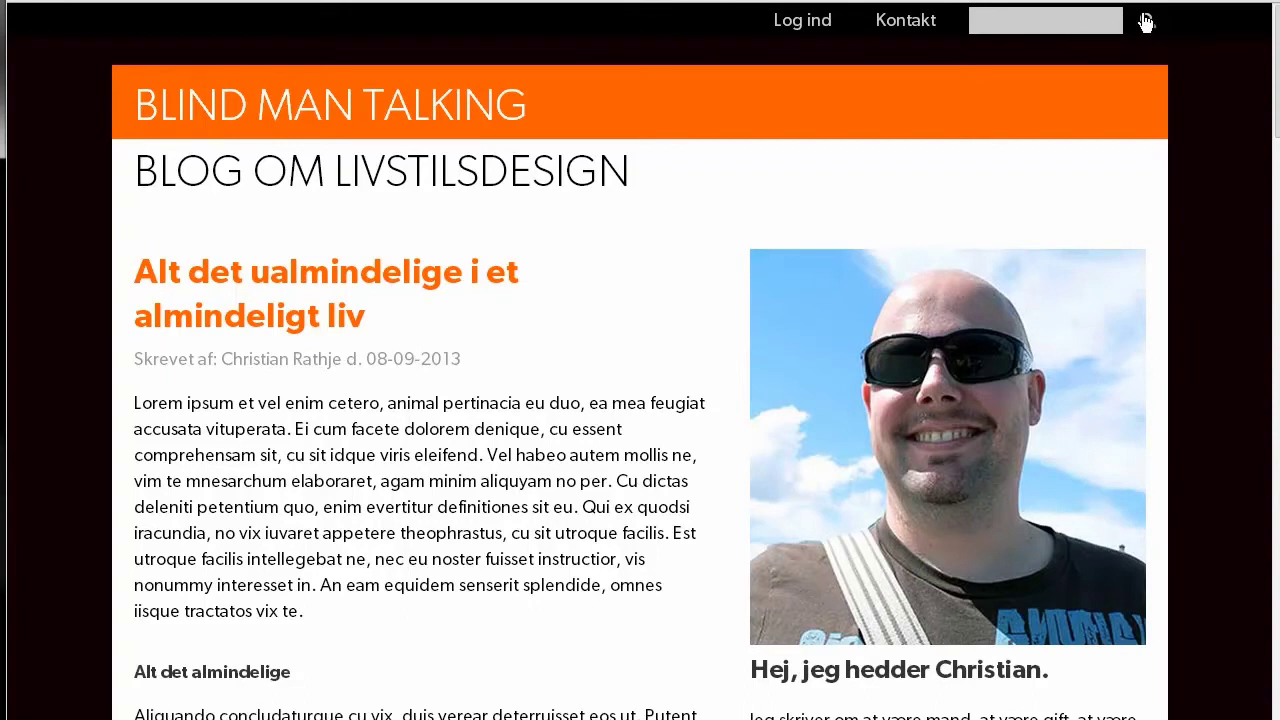
Step: Examine the Blind Man Talking website's search field, header, portrait image and the opening of the blog article
left_click(1073, 20)
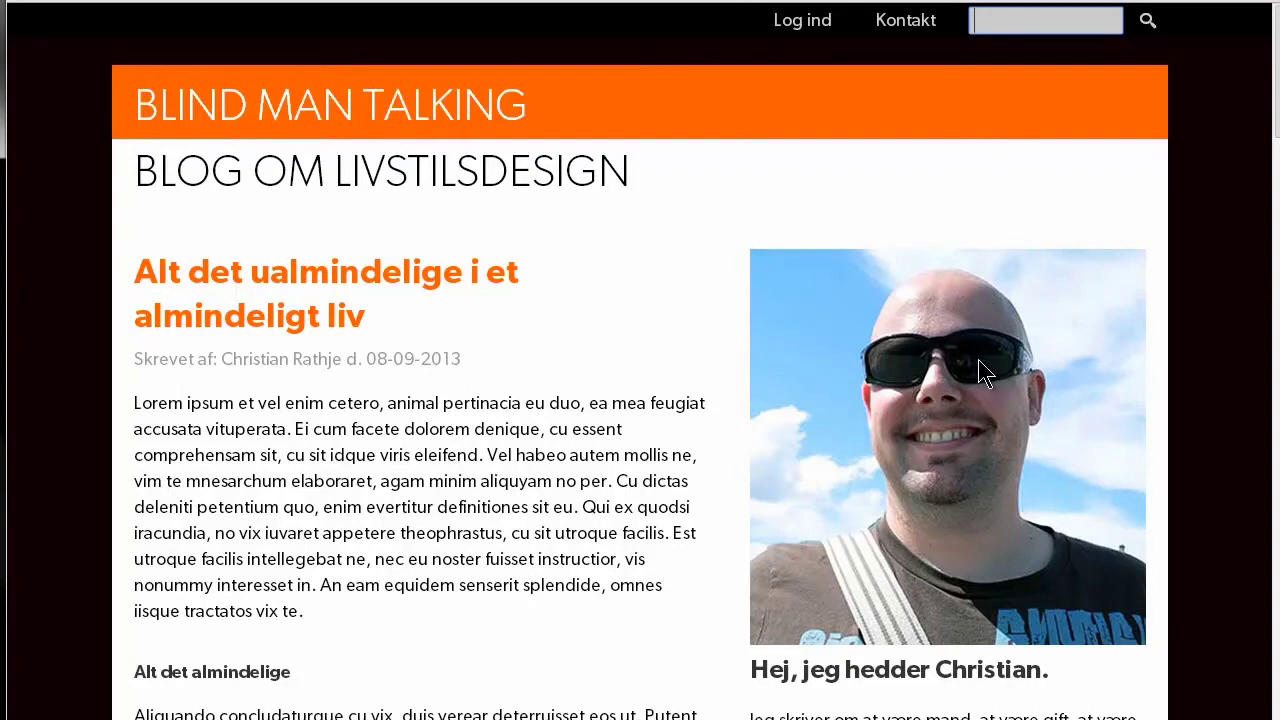
left_click(724, 209)
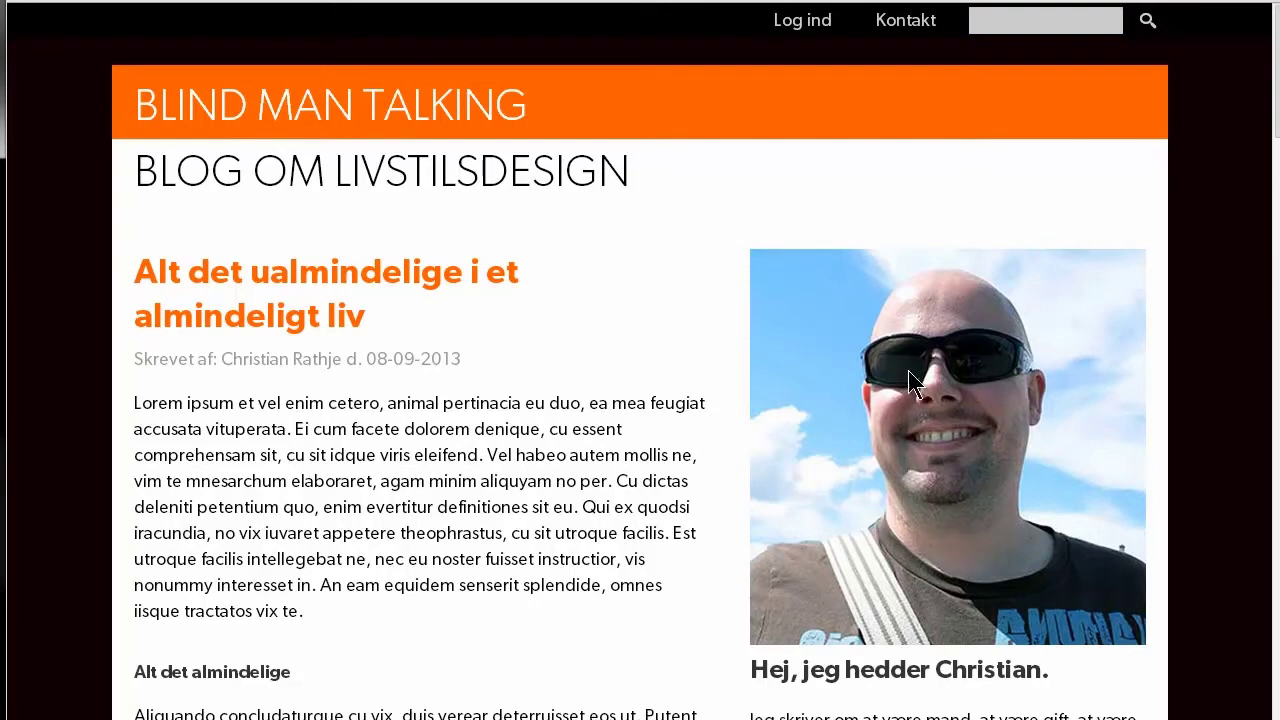
scroll(879, 376, "down", 2)
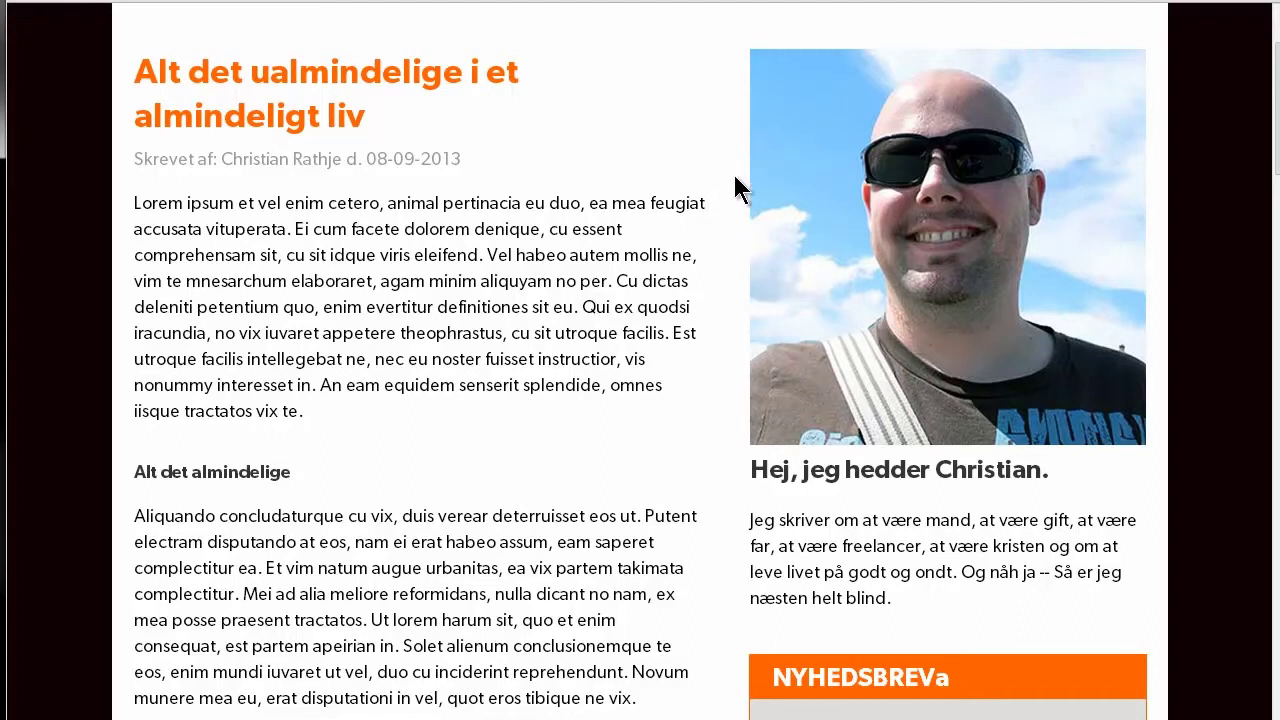
scroll(756, 222, "up", 2)
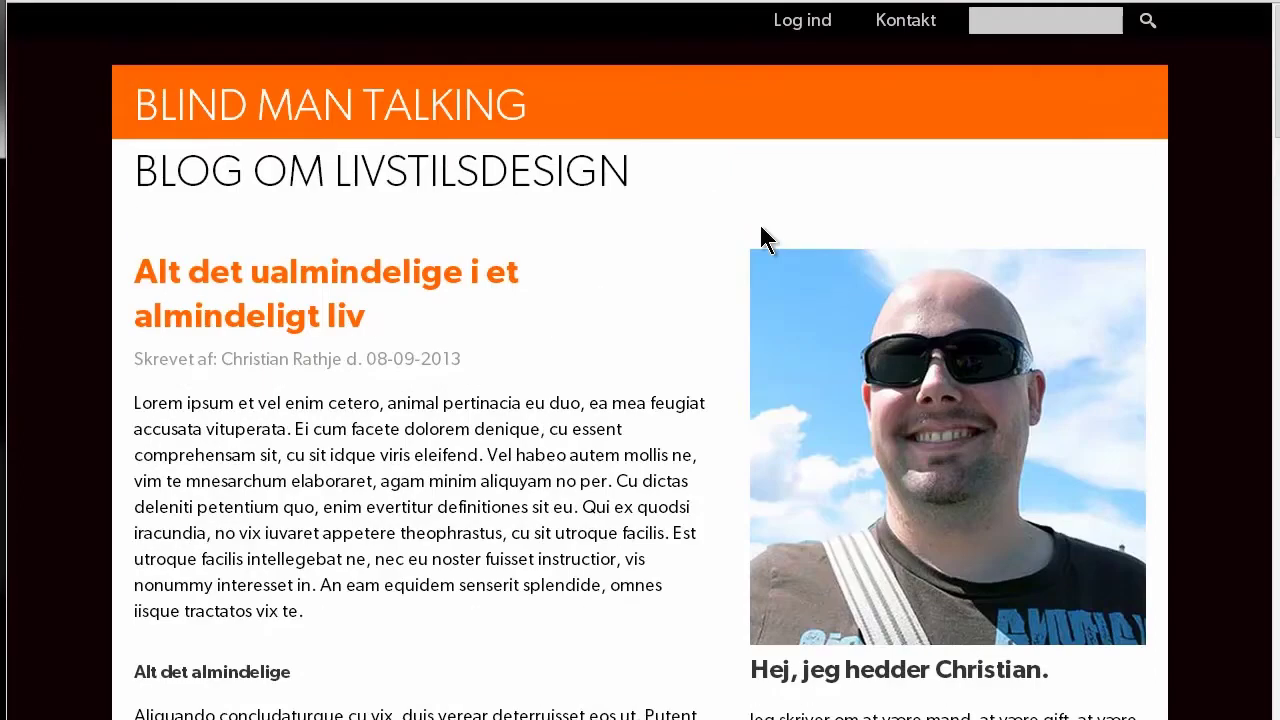
scroll(660, 283, "down", 1)
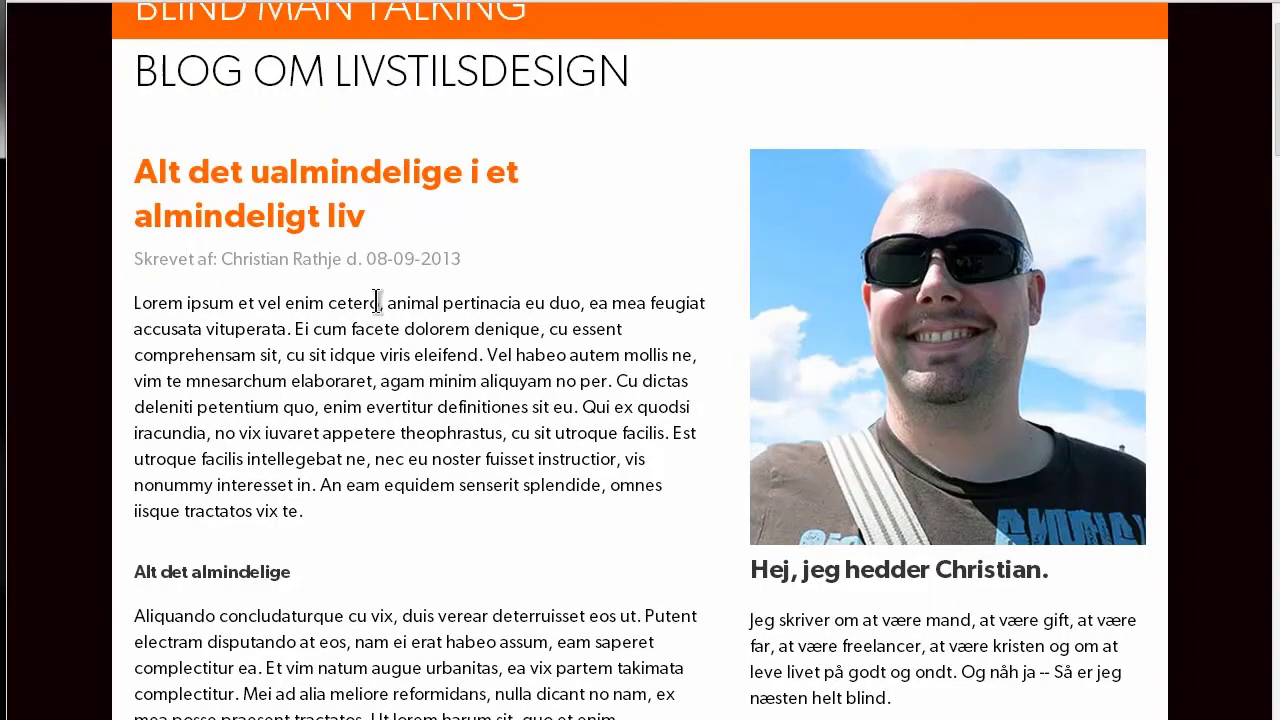
scroll(408, 335, "down", 1)
scroll(410, 336, "down", 1)
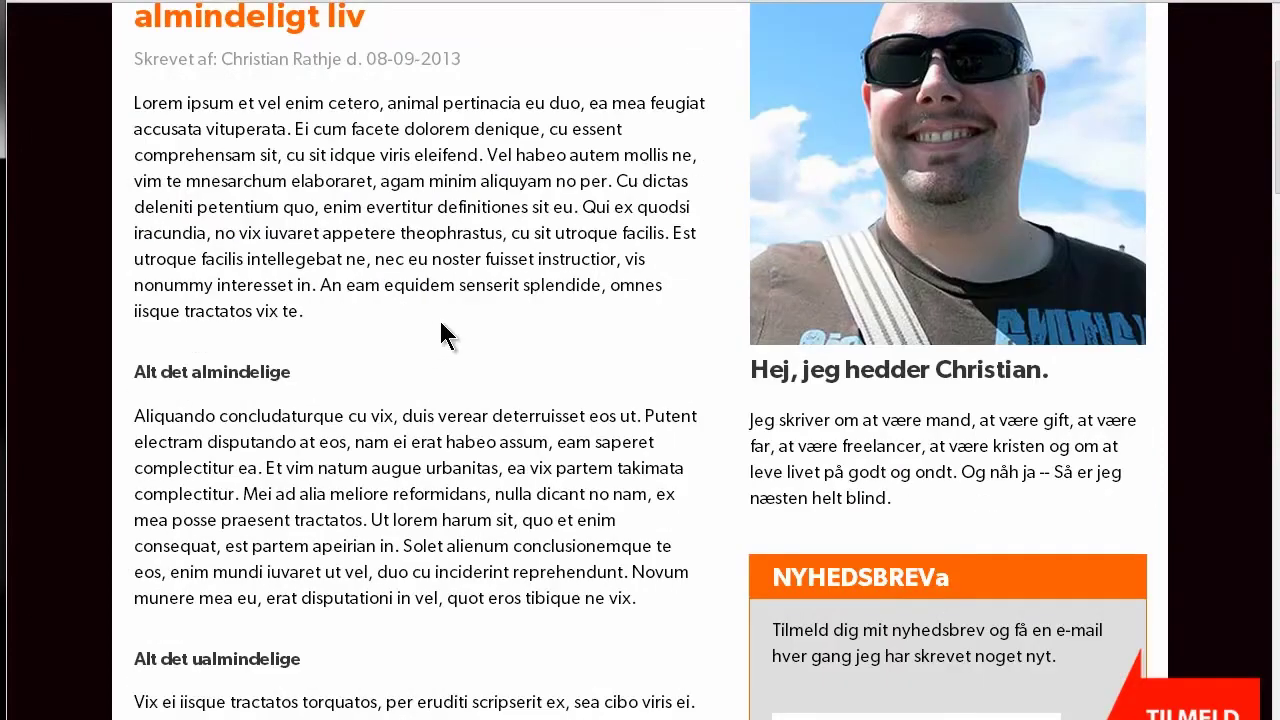
scroll(443, 309, "up", 3)
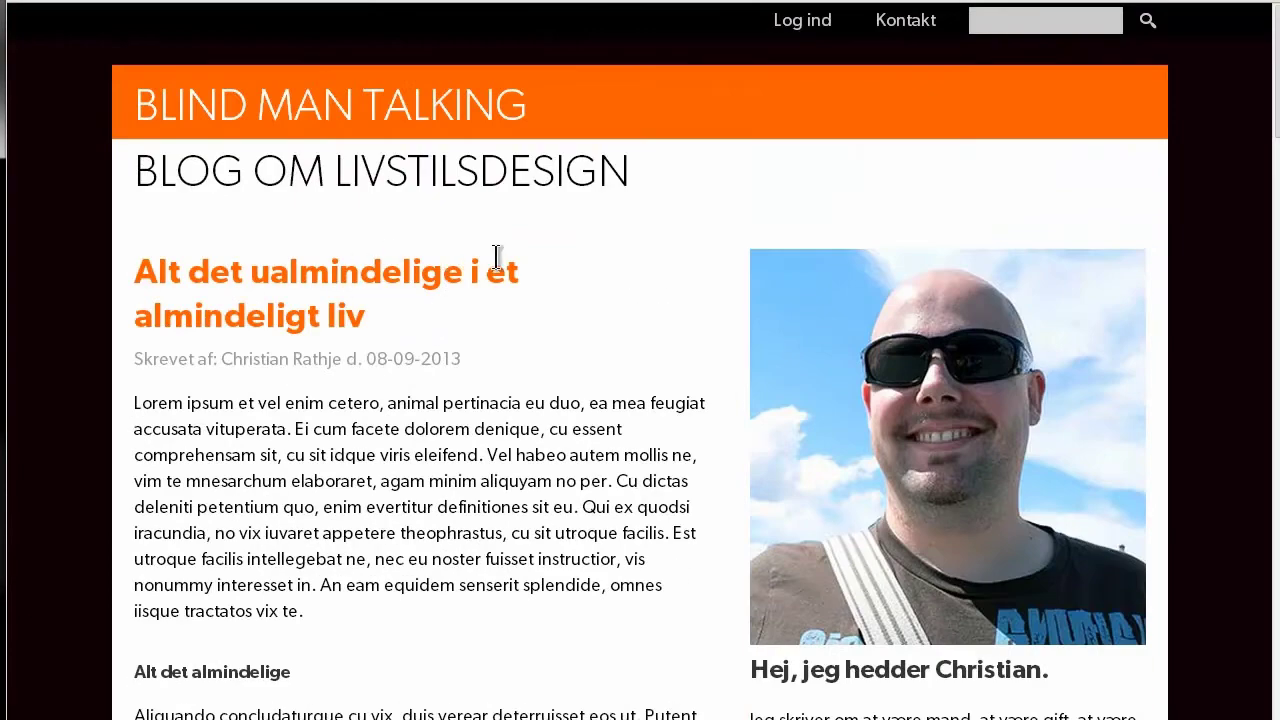
scroll(514, 290, "down", 3)
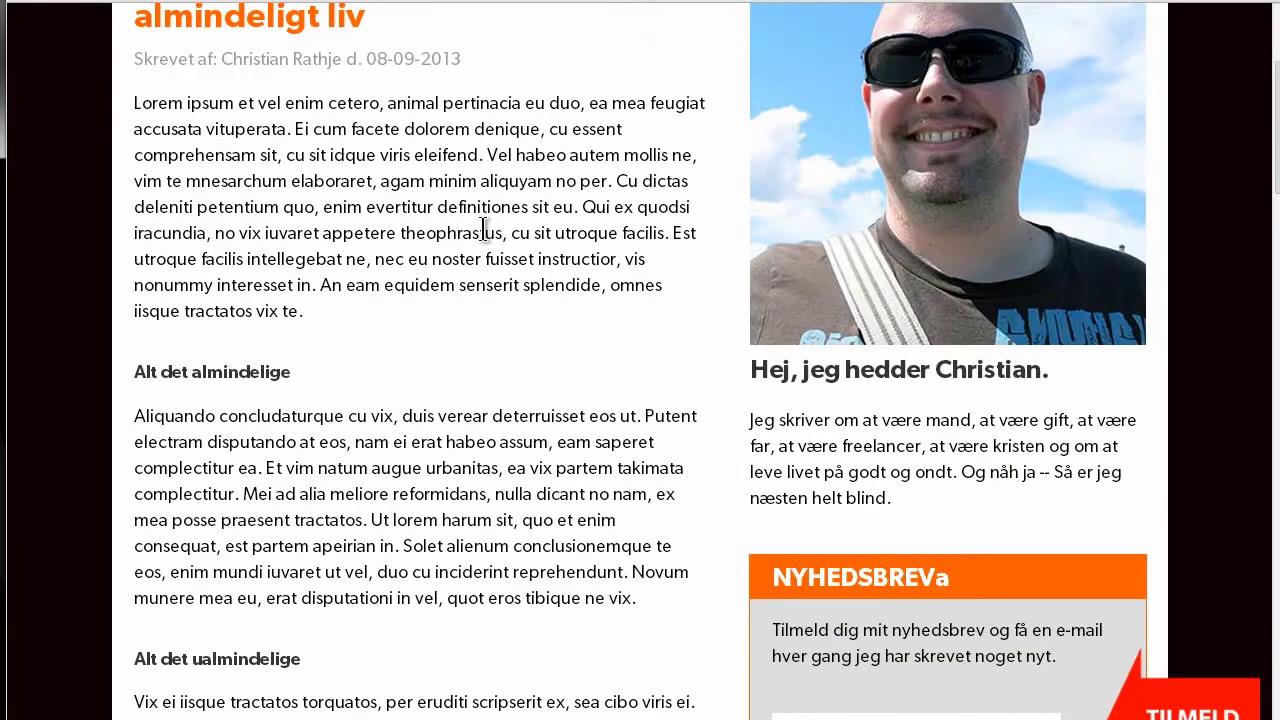
Step: Examine the blog's about text and the newsletter sign-up box with its TILMELD button and red arrow
scroll(486, 232, "down", 2)
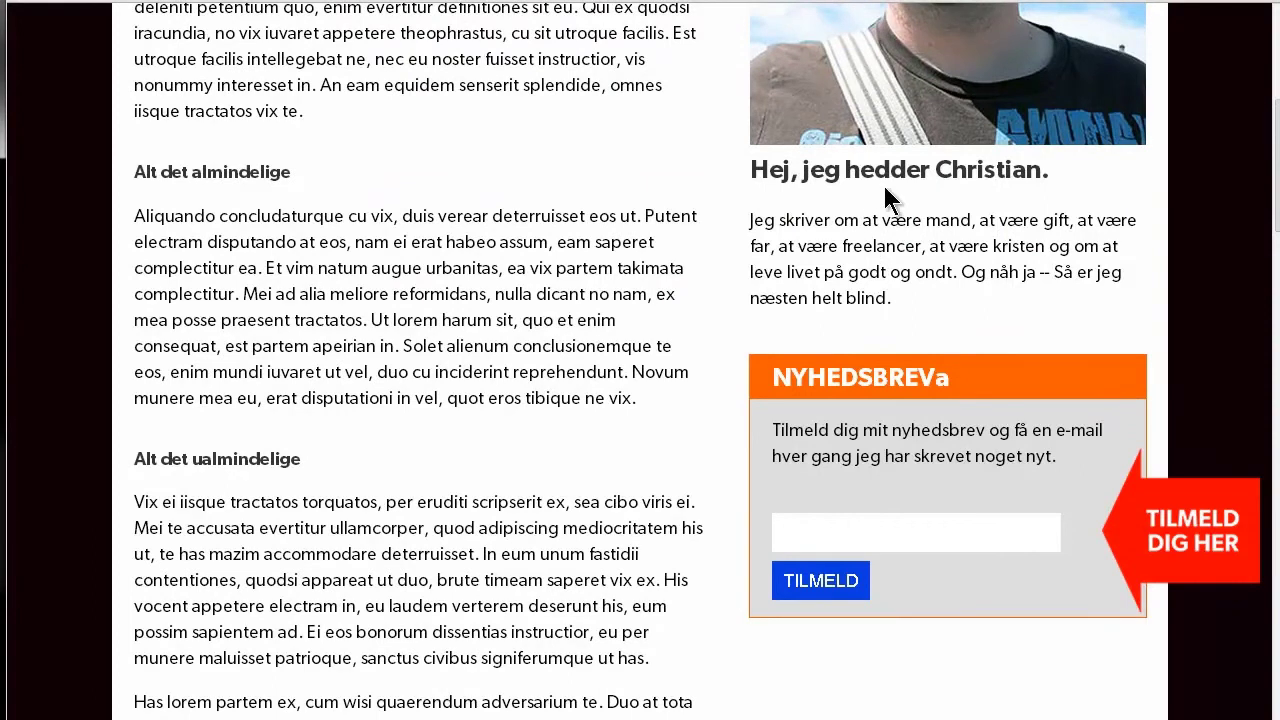
scroll(874, 306, "down", 1)
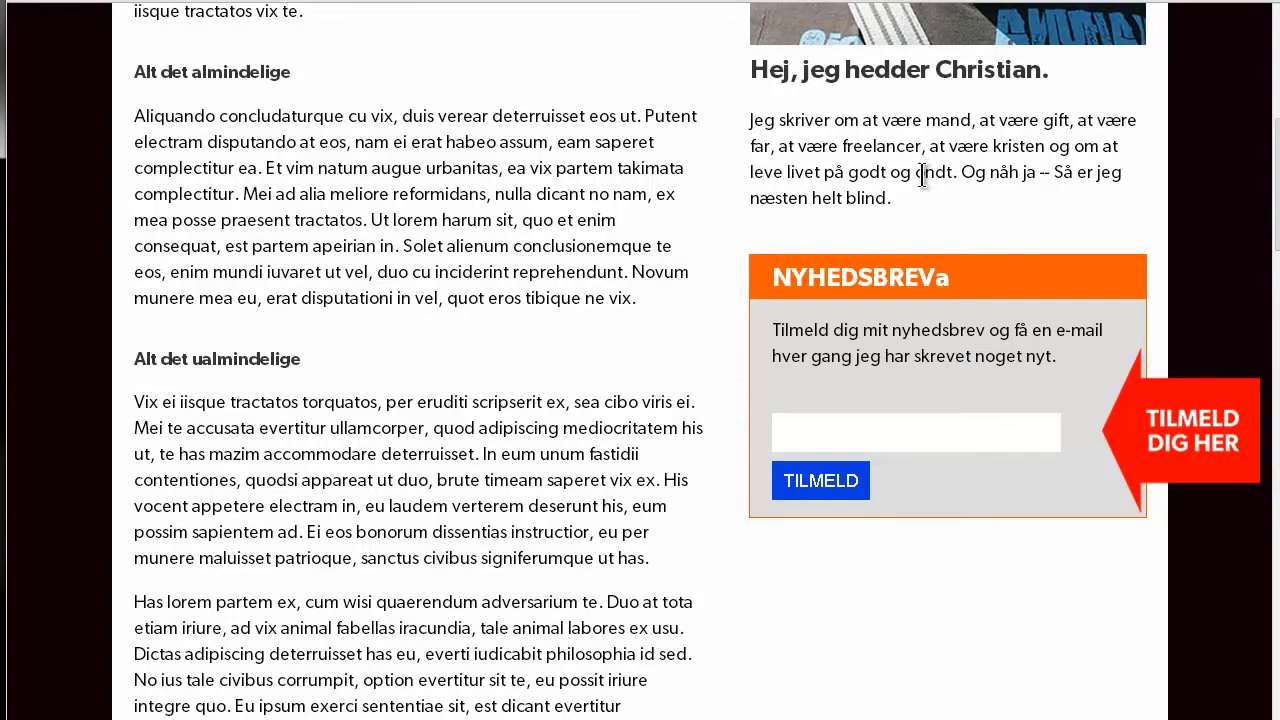
scroll(920, 166, "up", 1)
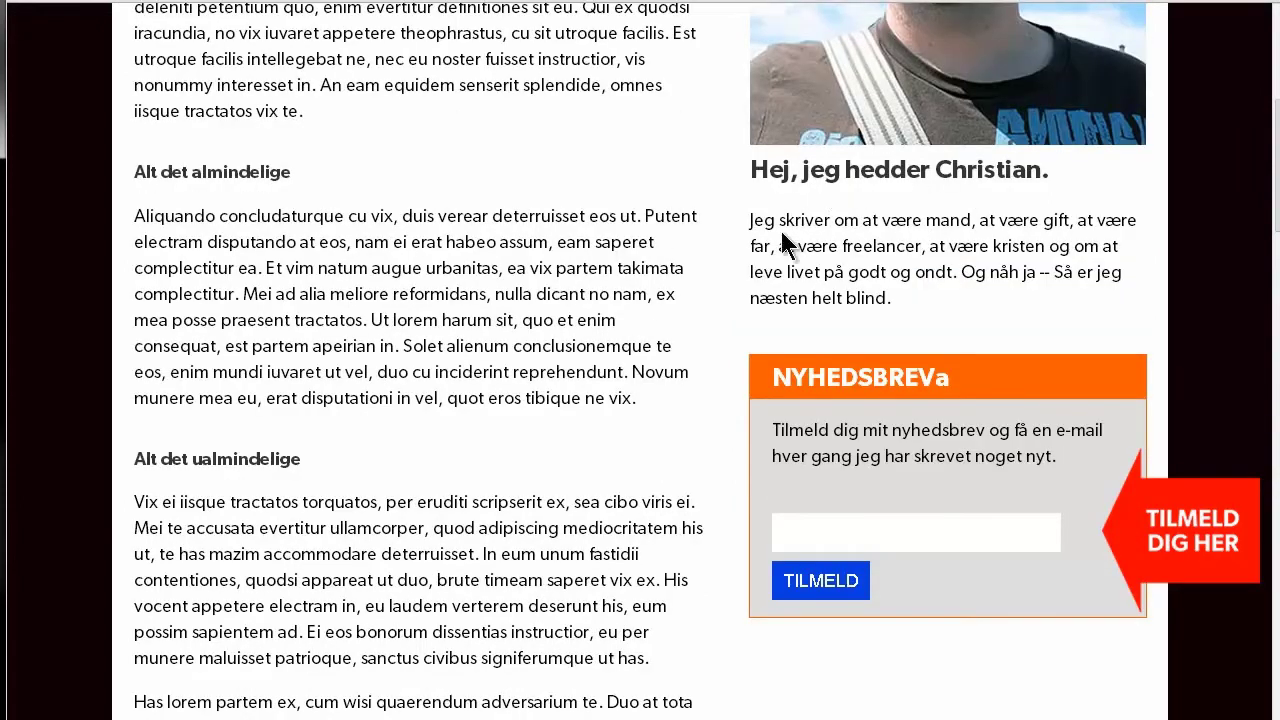
scroll(859, 240, "down", 1)
scroll(846, 218, "down", 1)
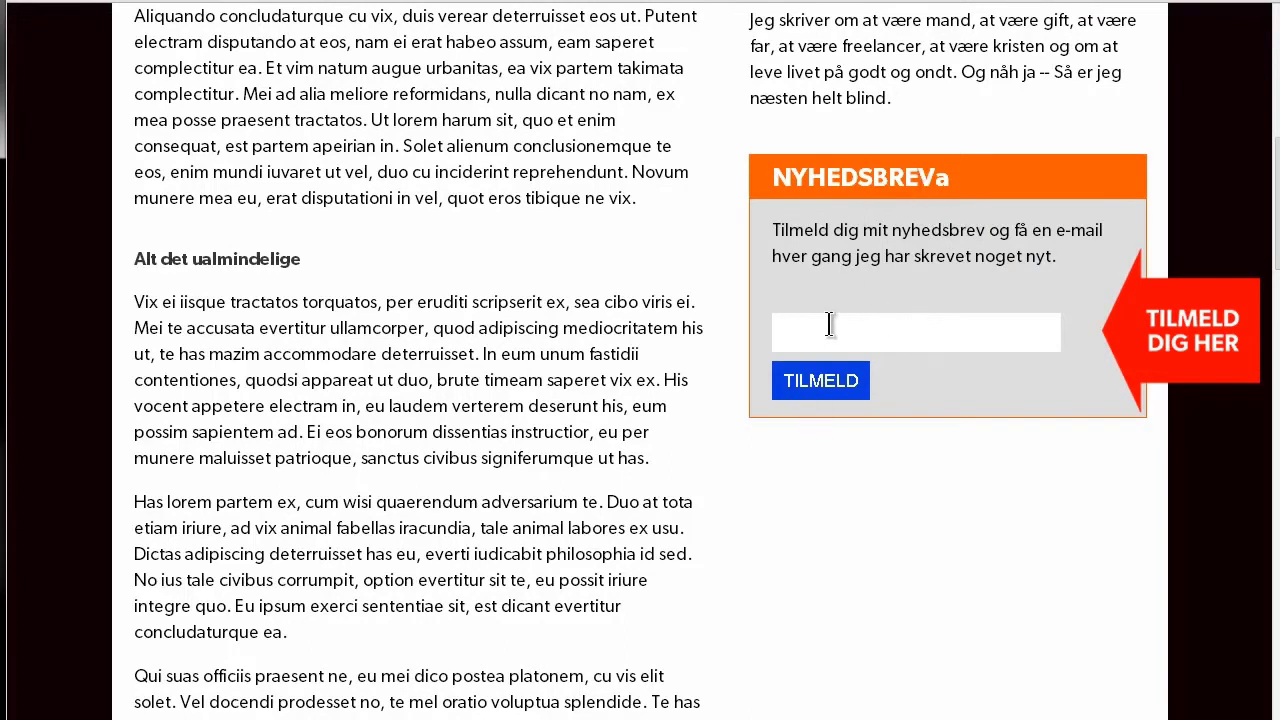
scroll(866, 335, "down", 1)
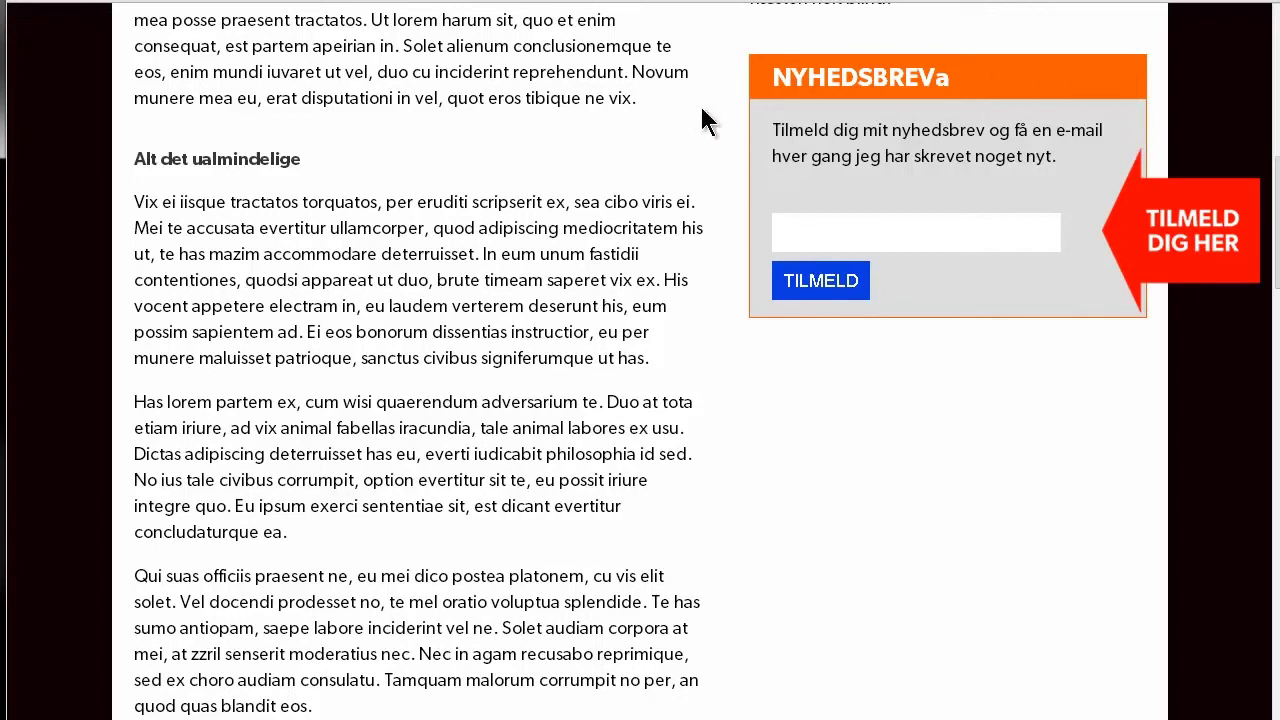
scroll(718, 165, "up", 1)
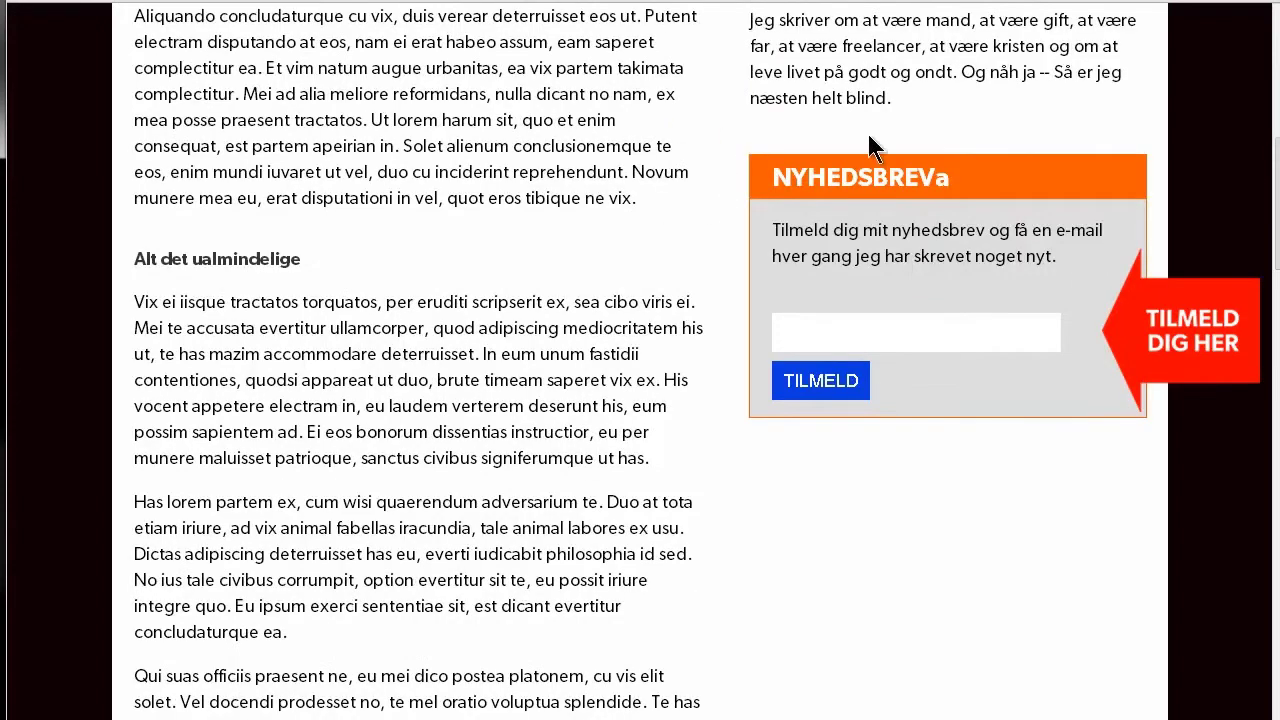
scroll(1216, 135, "up", 7)
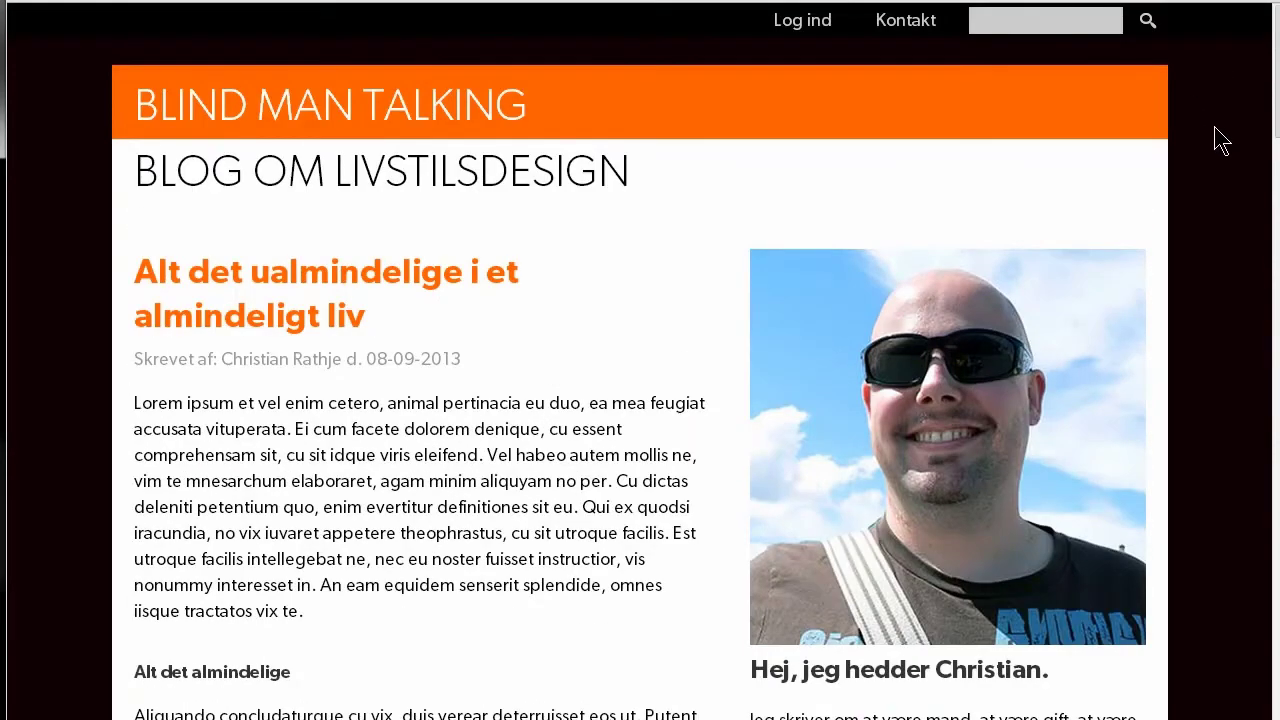
Step: Look through the blog article and its subheadings down to the footer's copyright text and social icons, and return to the page top
scroll(1220, 190, "down", 3)
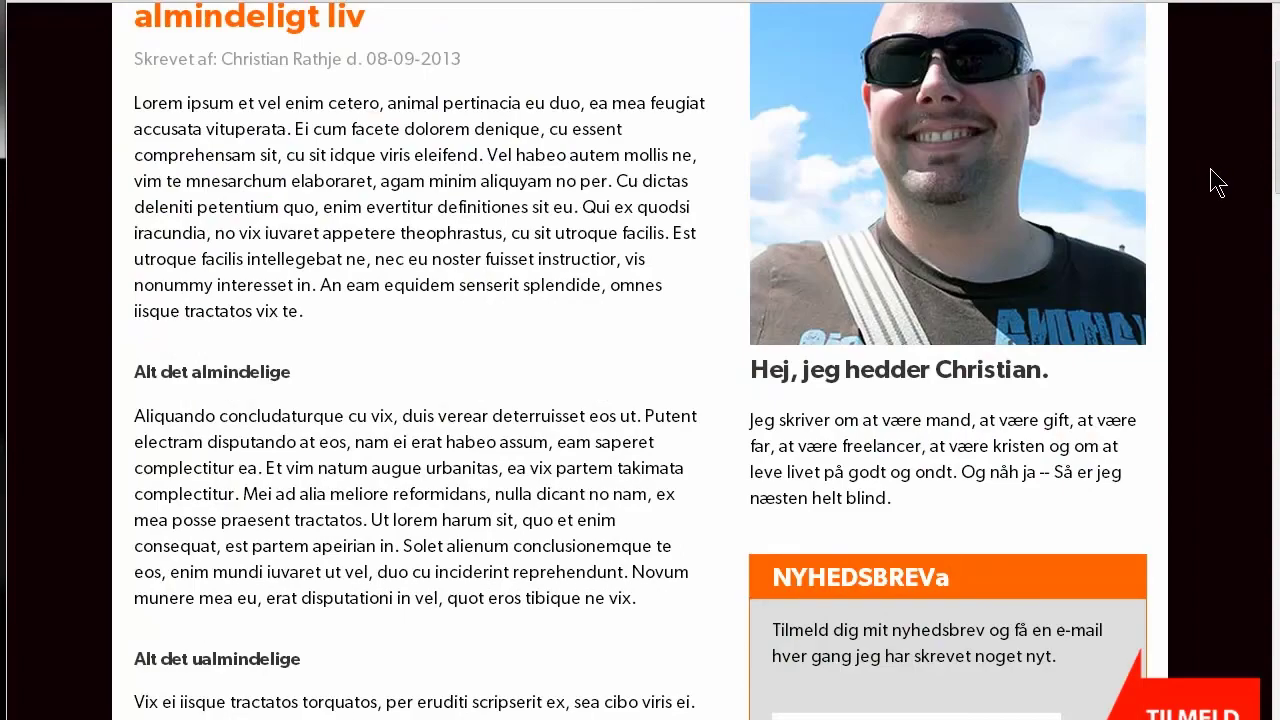
scroll(1216, 183, "down", 5)
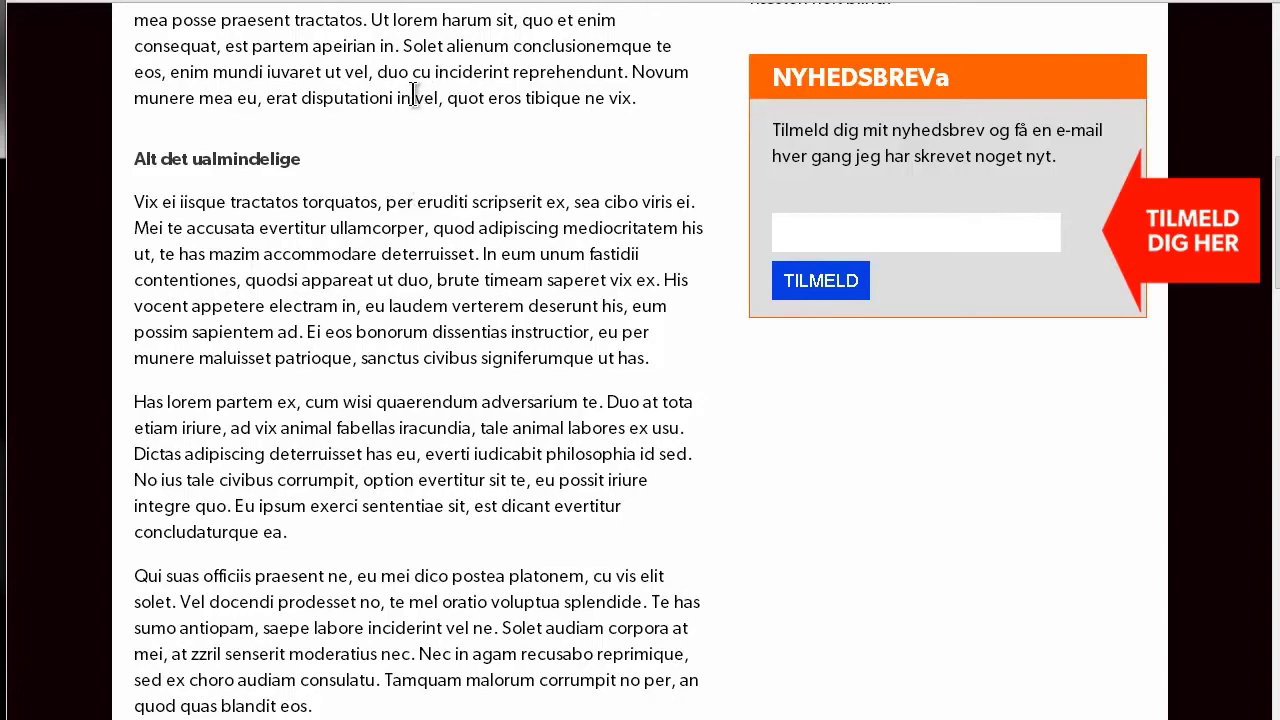
scroll(414, 94, "up", 5)
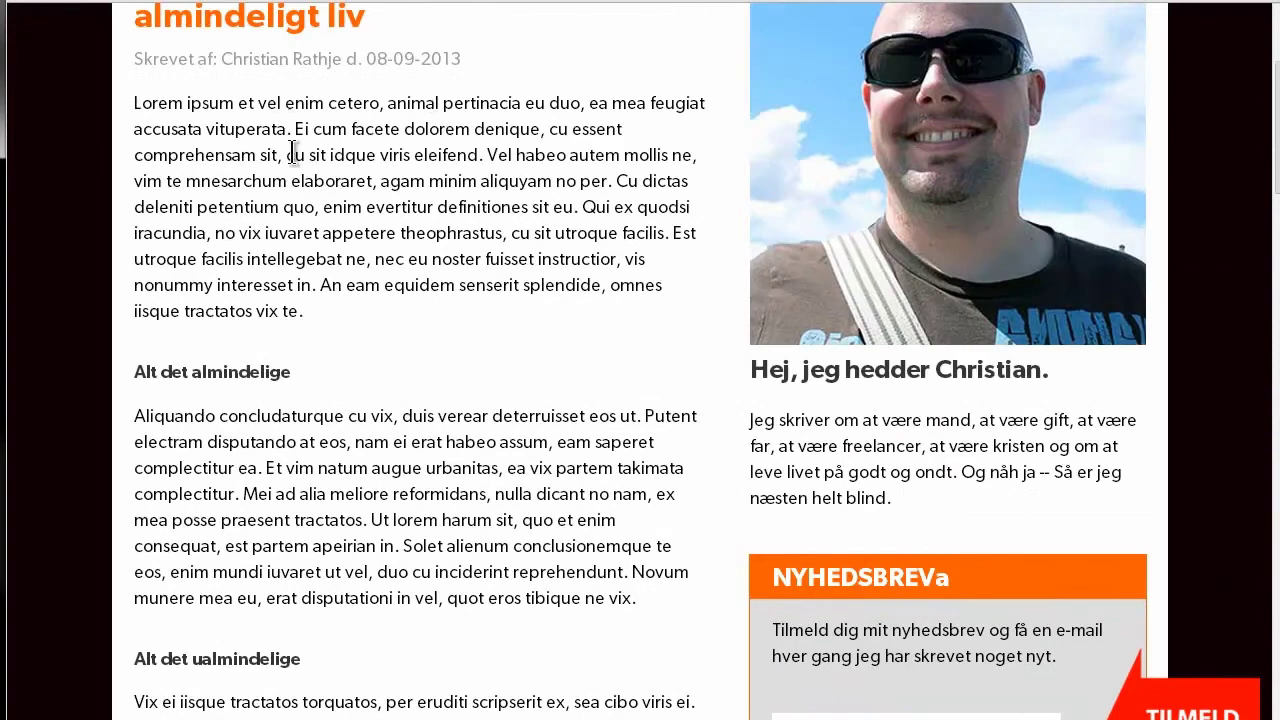
scroll(291, 150, "down", 2)
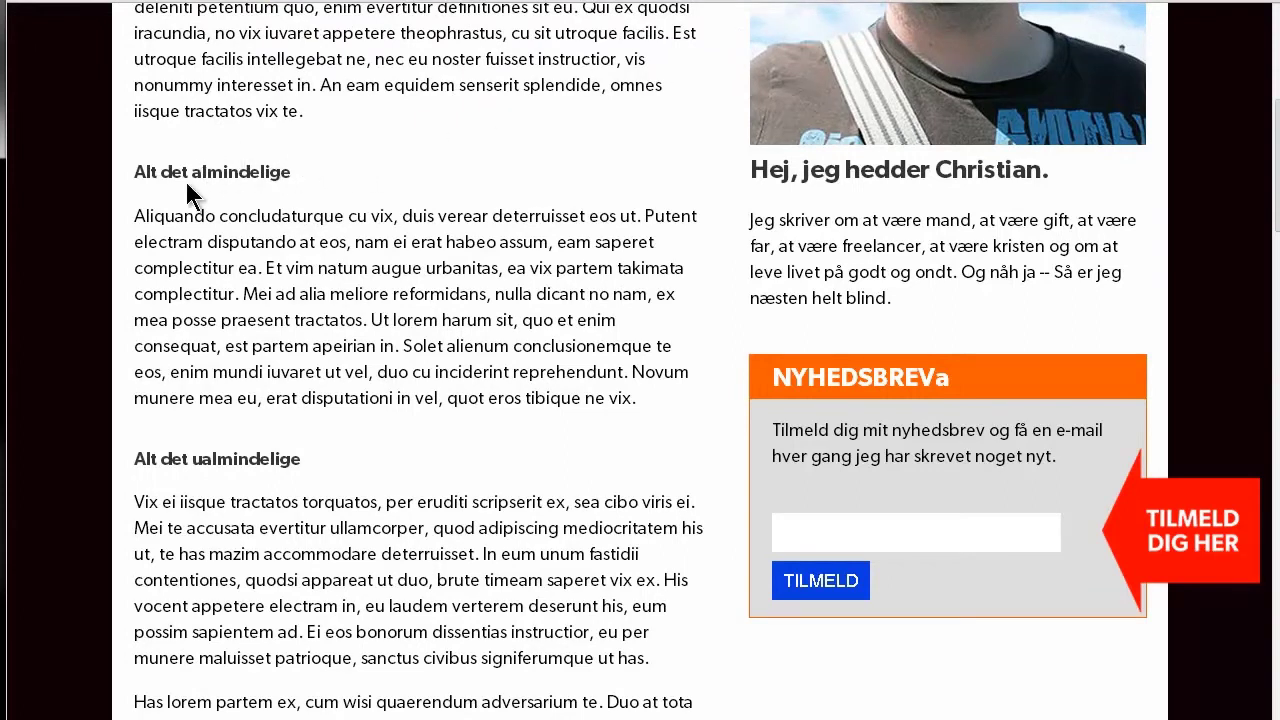
scroll(248, 175, "up", 1)
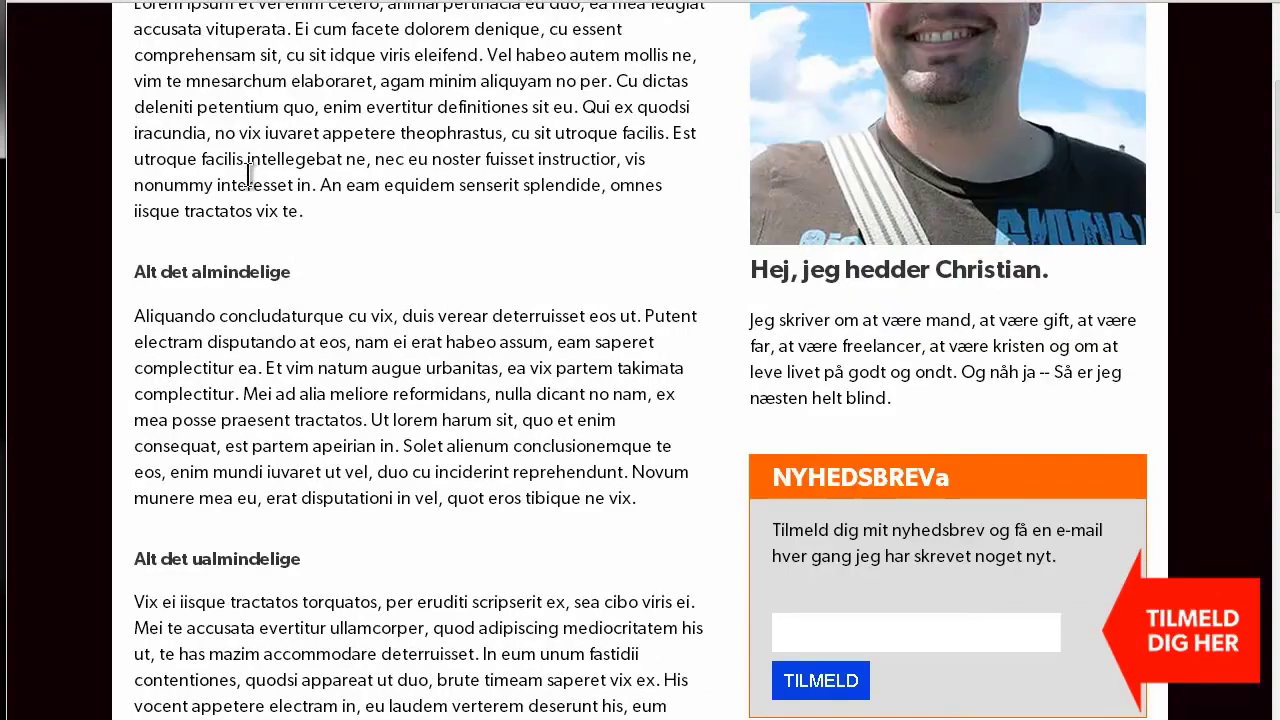
scroll(150, 266, "down", 3)
scroll(295, 281, "down", 14)
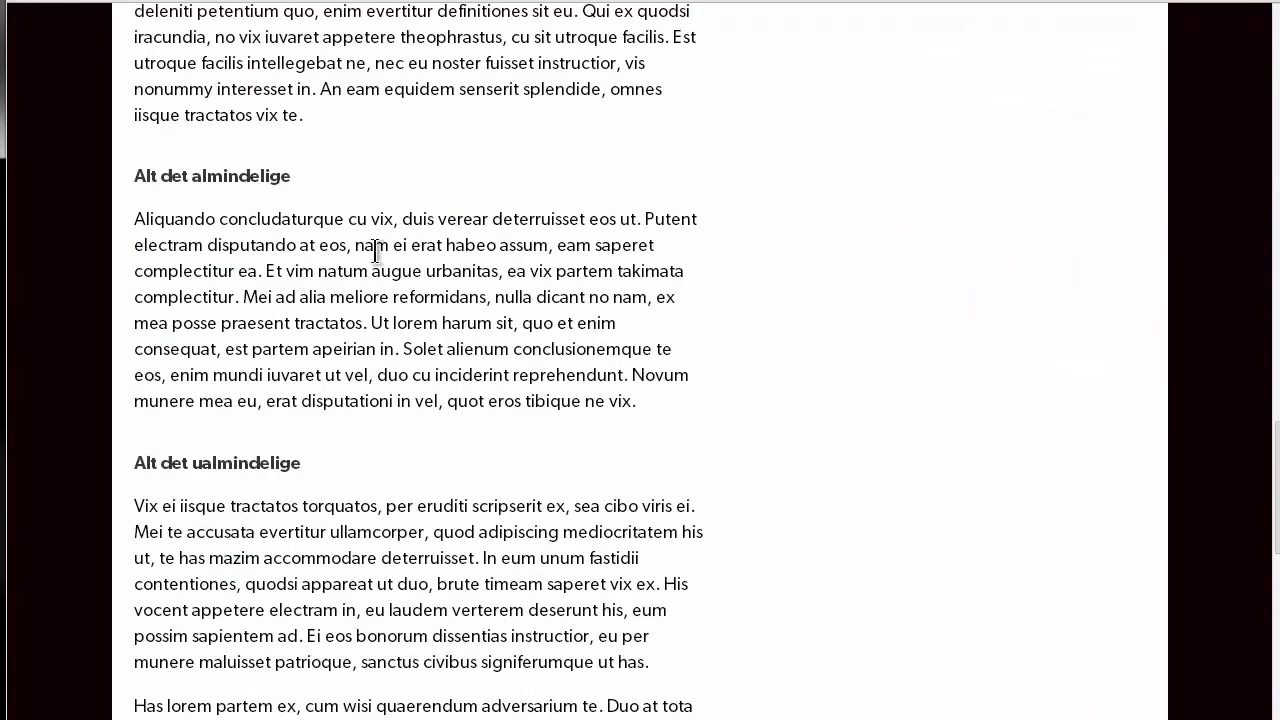
scroll(374, 248, "down", 9)
scroll(375, 250, "down", 1)
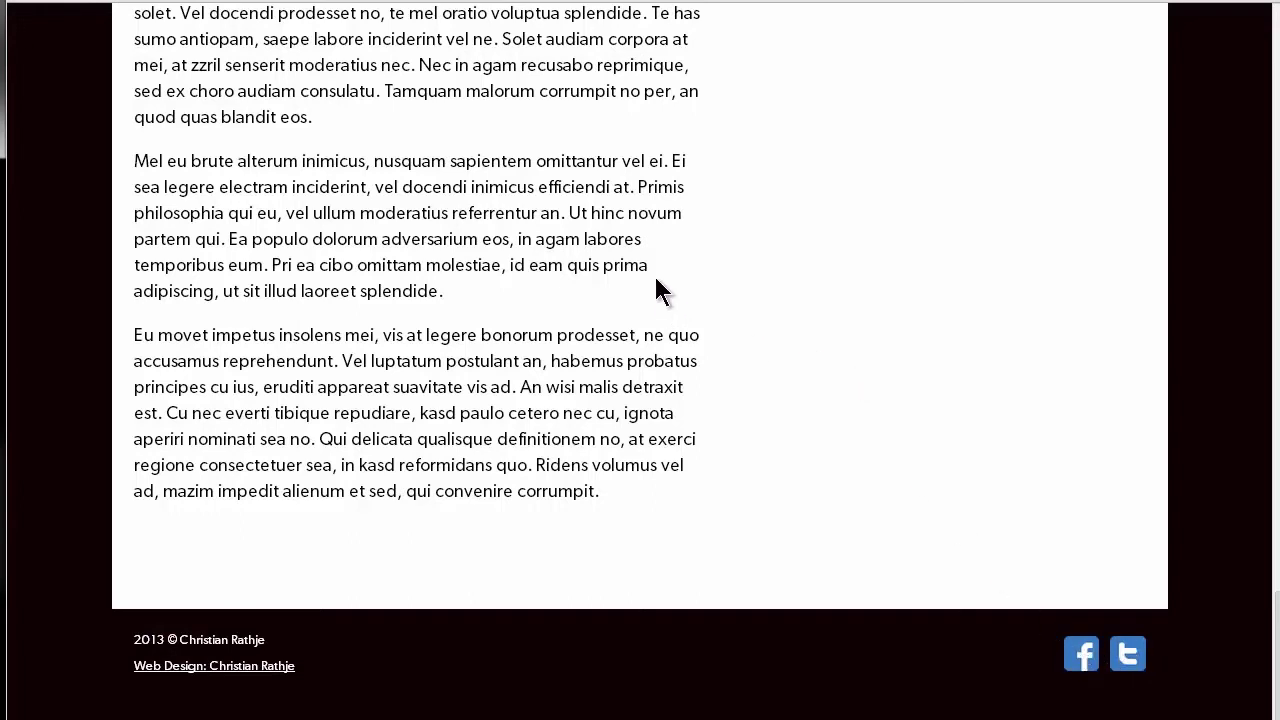
scroll(654, 276, "up", 15)
scroll(655, 291, "up", 20)
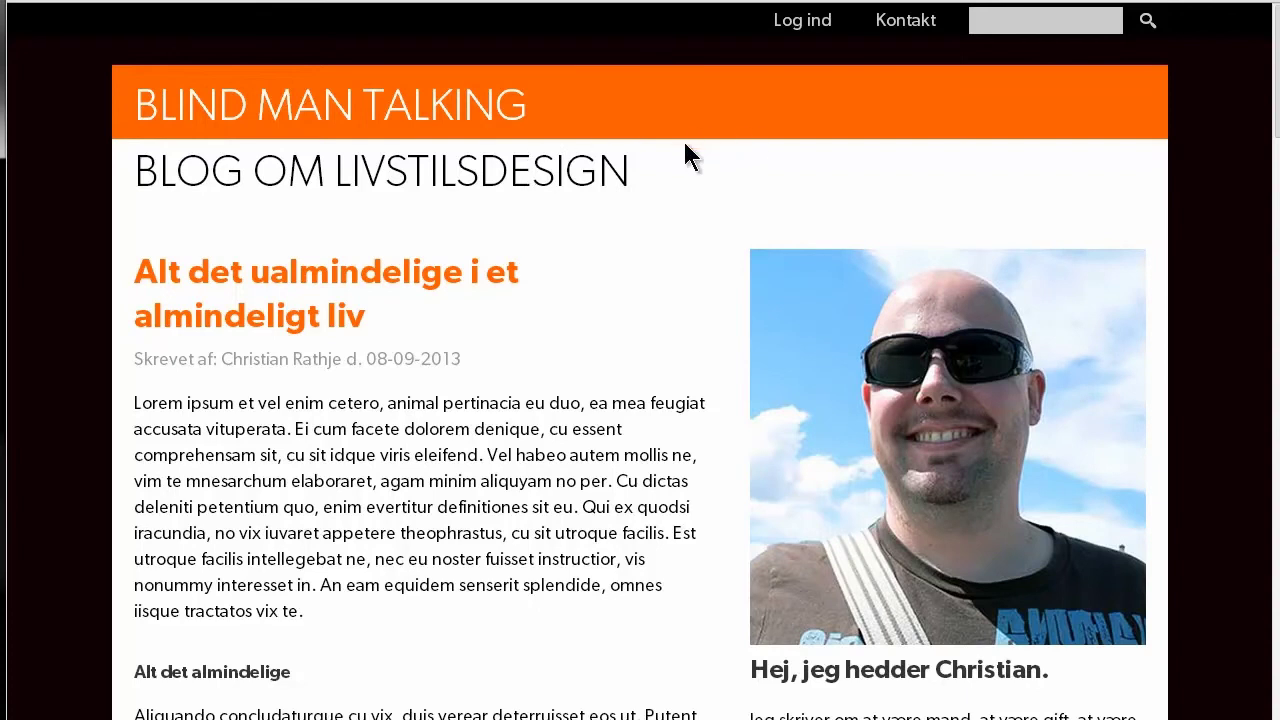
Step: Review the blog page's two-column layout, from the header and portrait to the about text, newsletter sign-up box and adjacent article sections
scroll(750, 232, "down", 4)
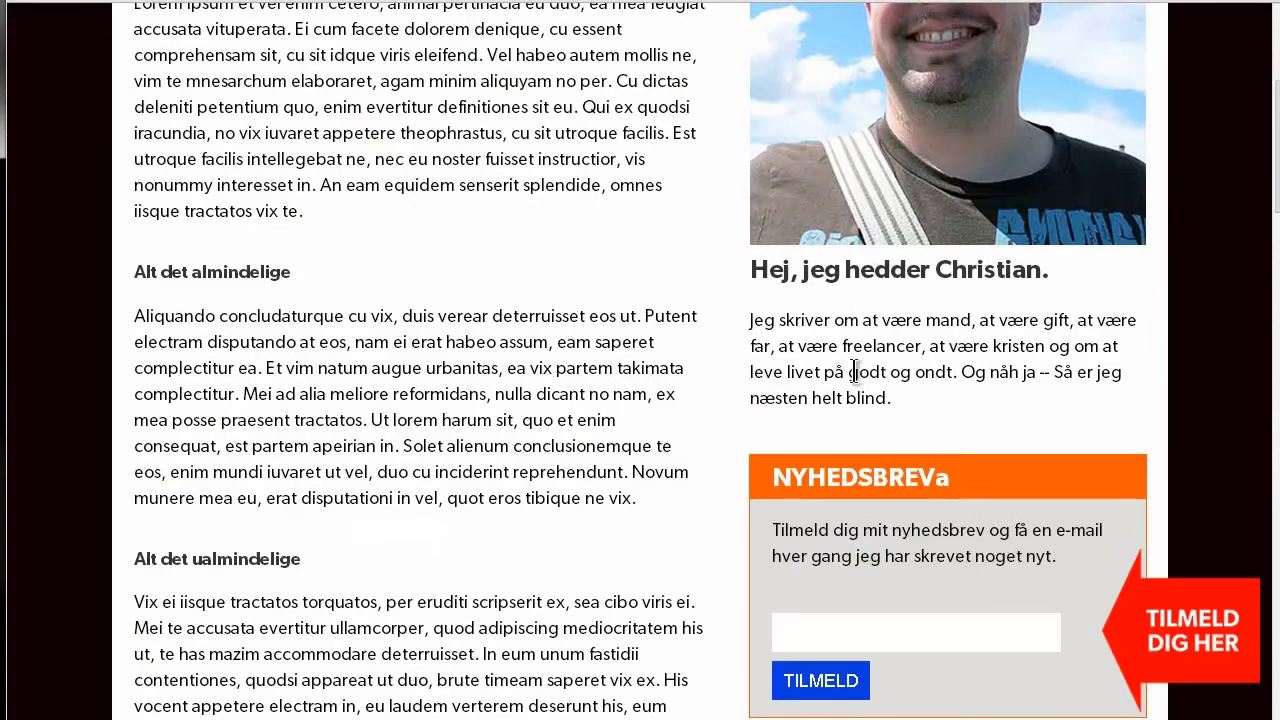
scroll(859, 370, "down", 1)
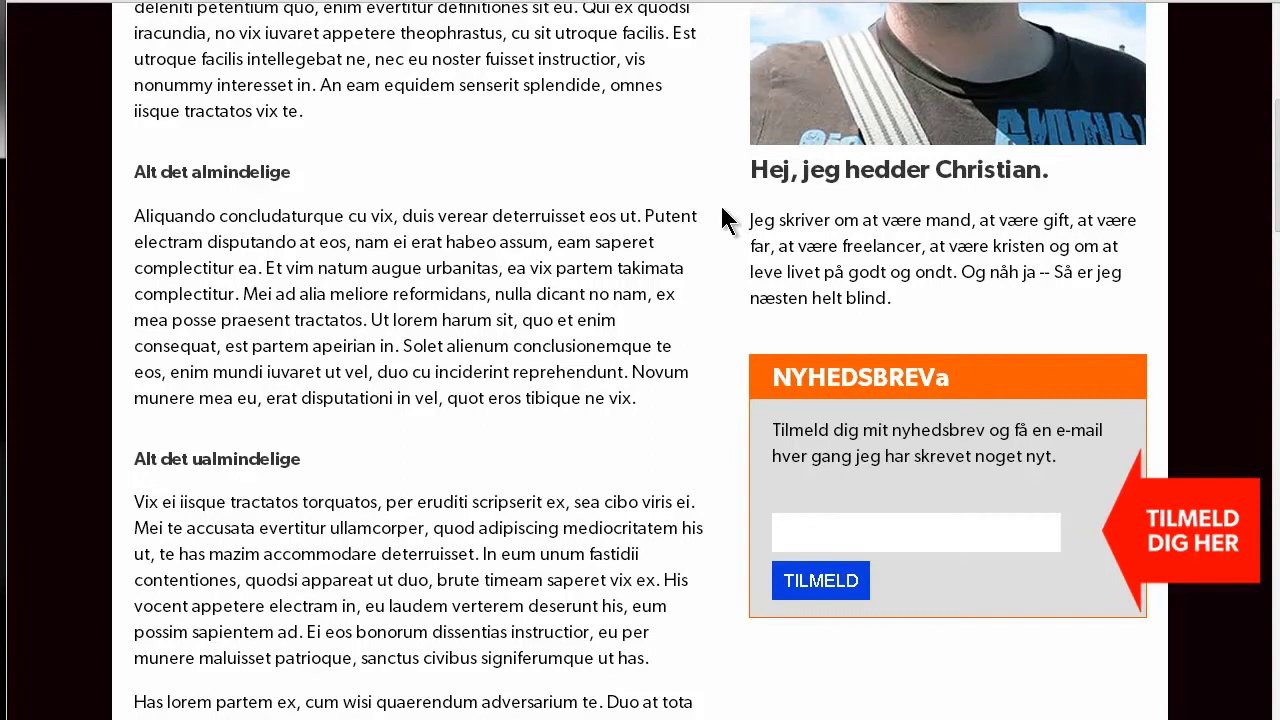
scroll(725, 220, "up", 4)
scroll(725, 220, "up", 1)
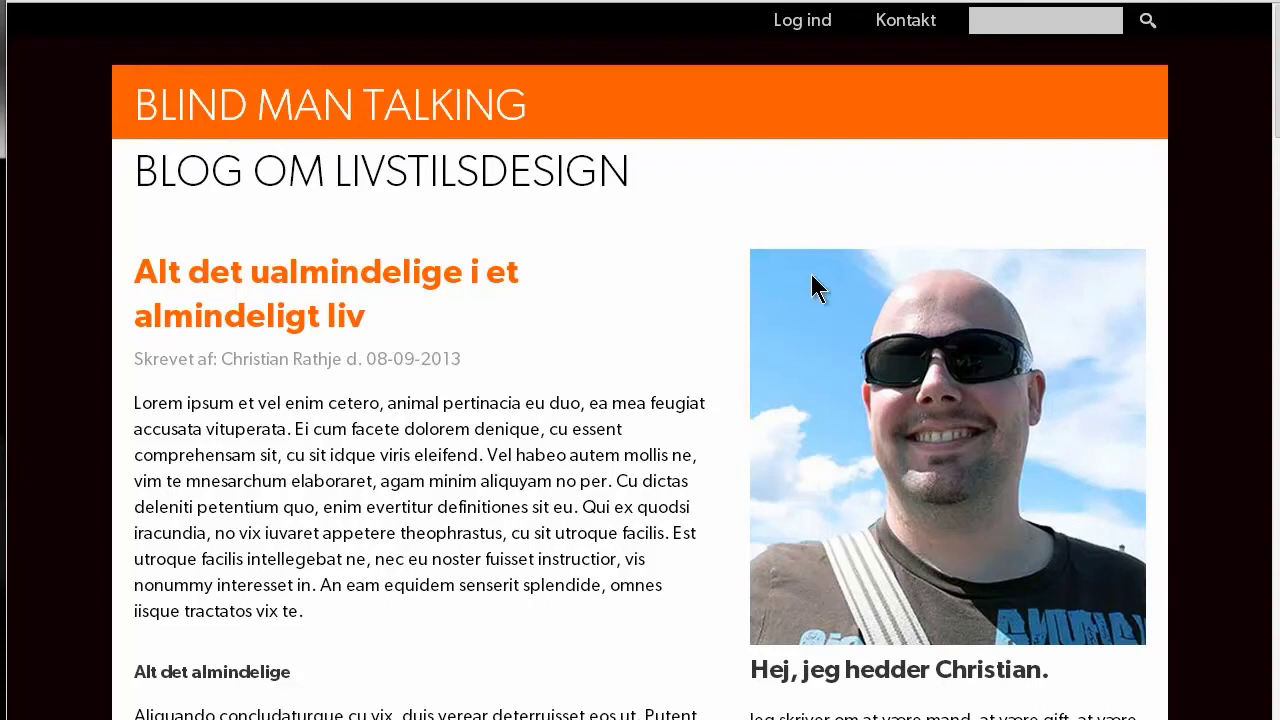
scroll(829, 306, "down", 4)
scroll(829, 306, "down", 2)
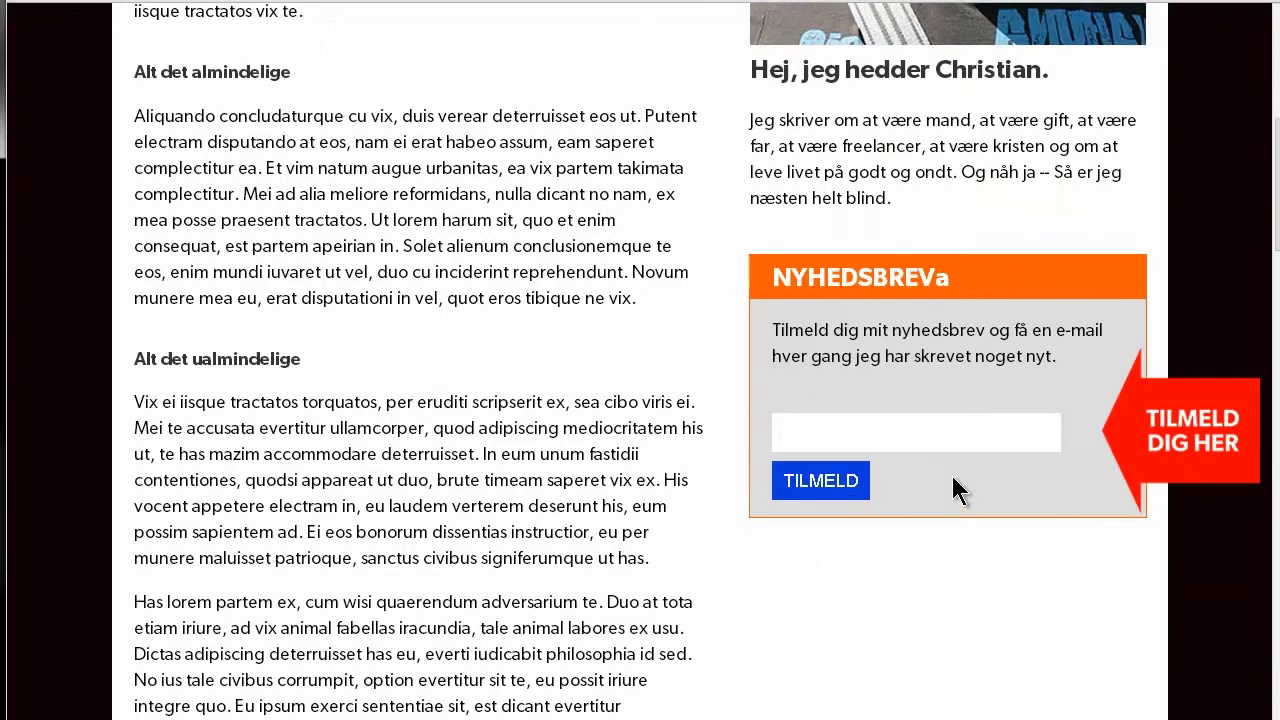
scroll(950, 475, "down", 3)
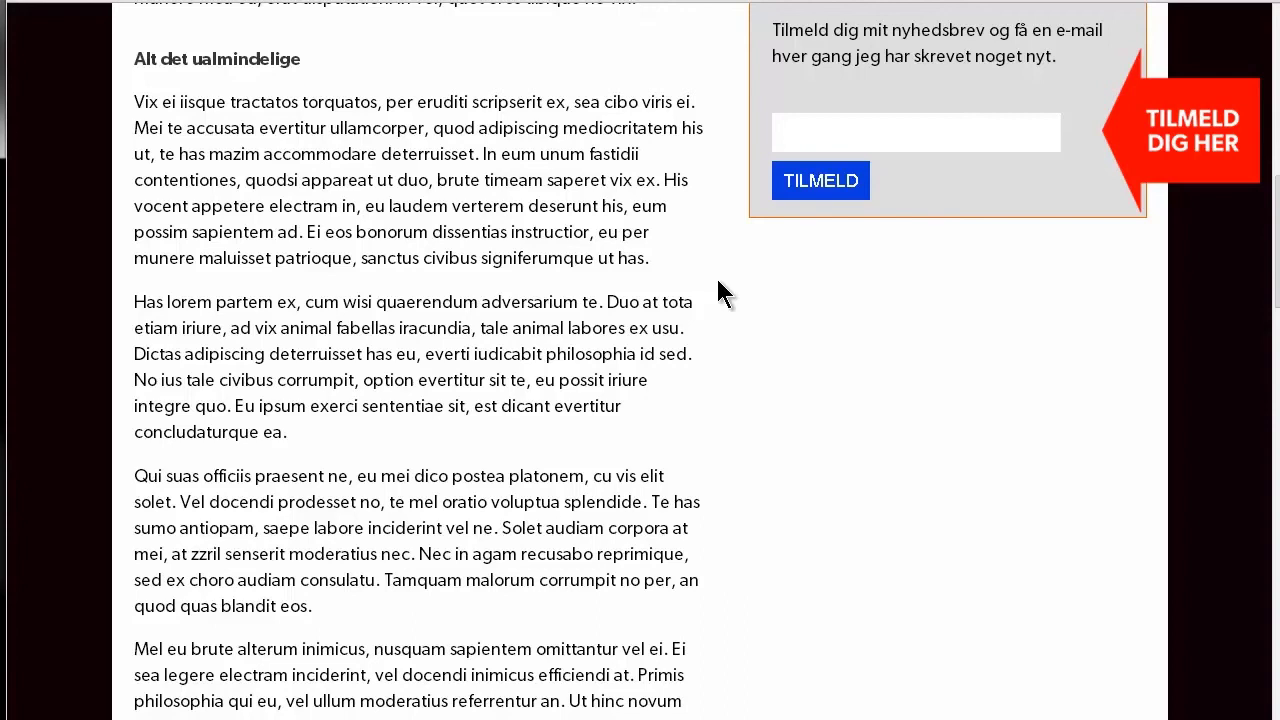
scroll(711, 320, "up", 9)
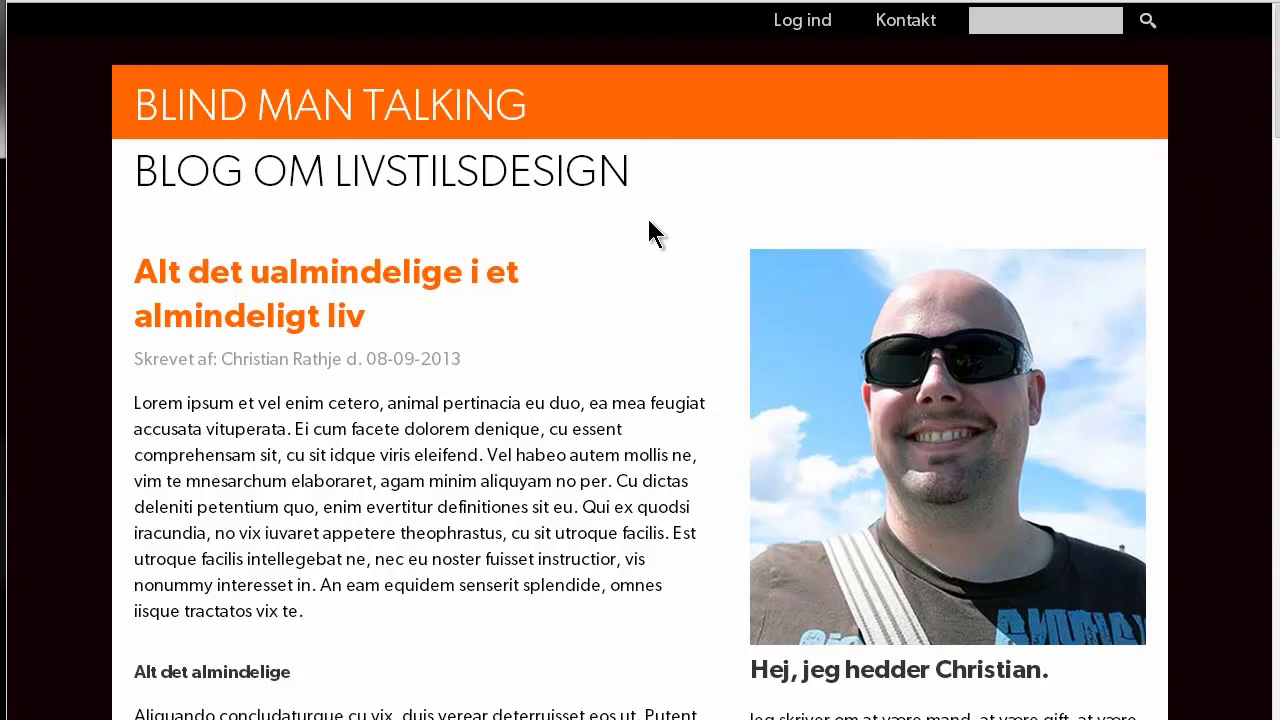
scroll(716, 260, "down", 7)
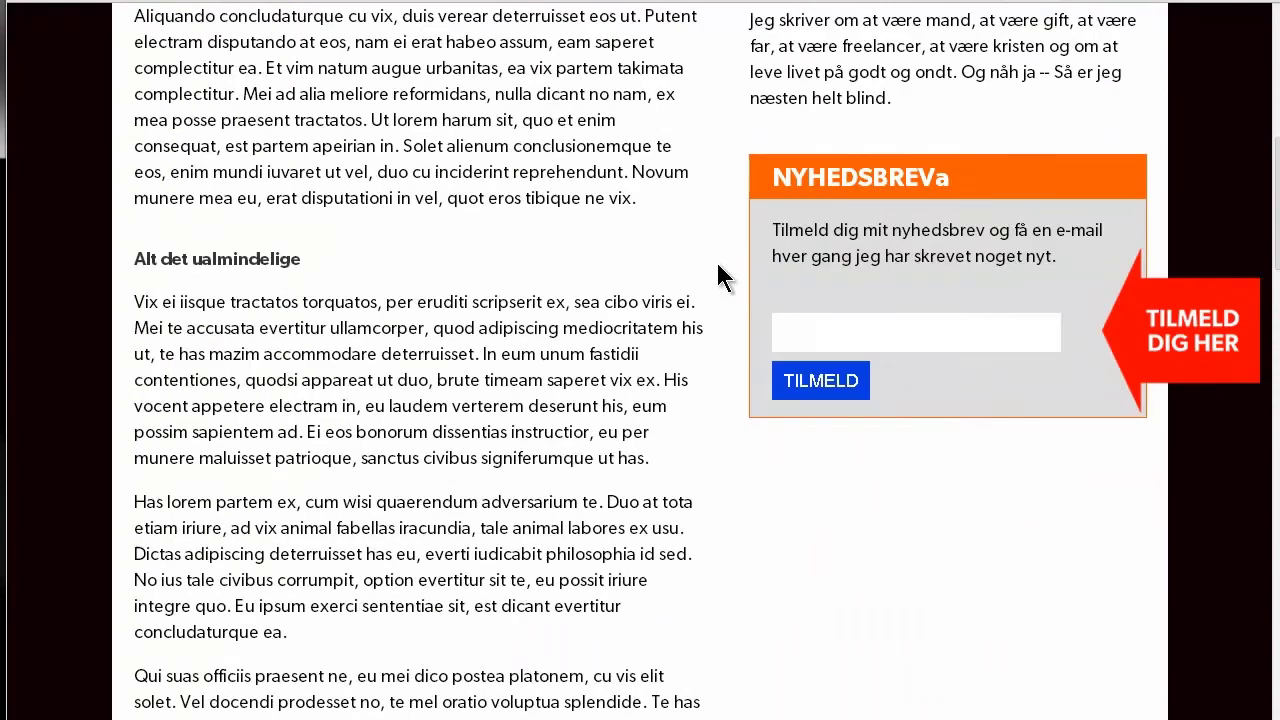